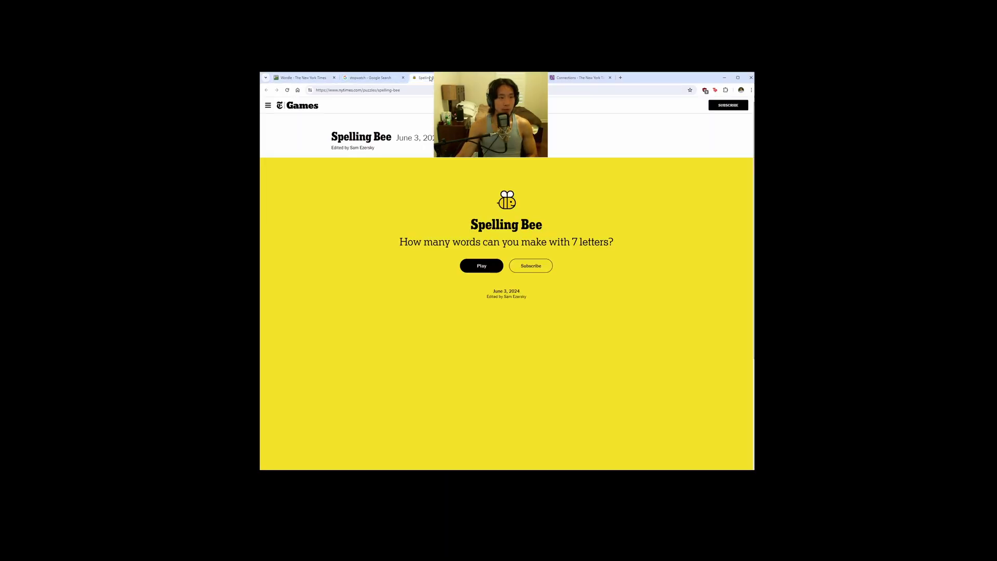
Step: Check the Mini Crossword and Connections start pages, then show the running Google stopwatch
click(498, 78)
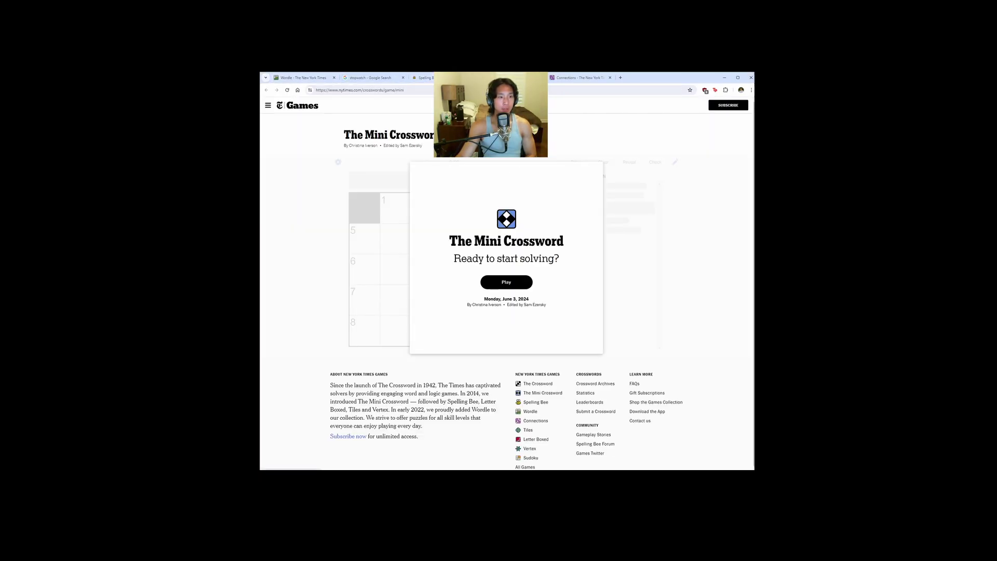
click(580, 79)
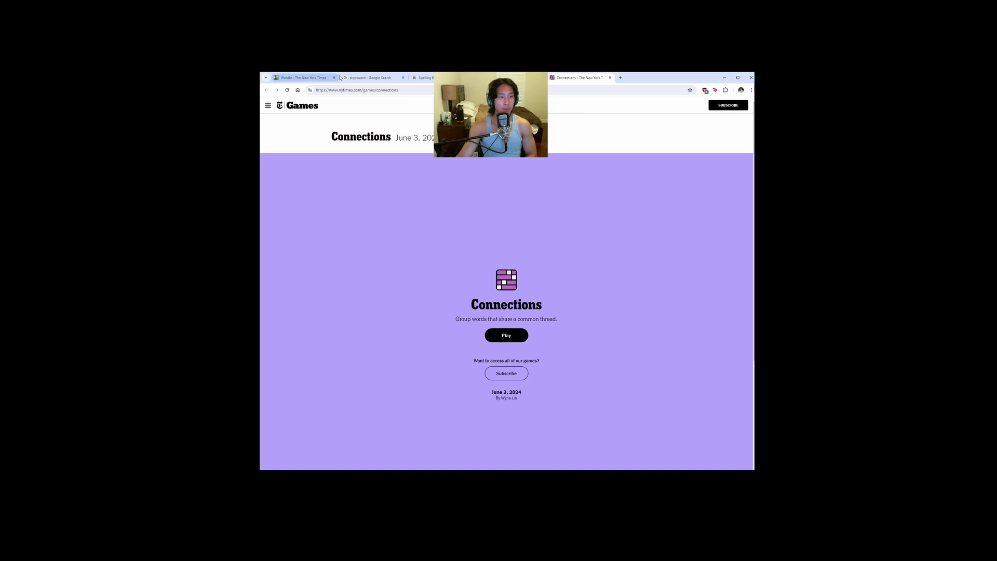
click(341, 78)
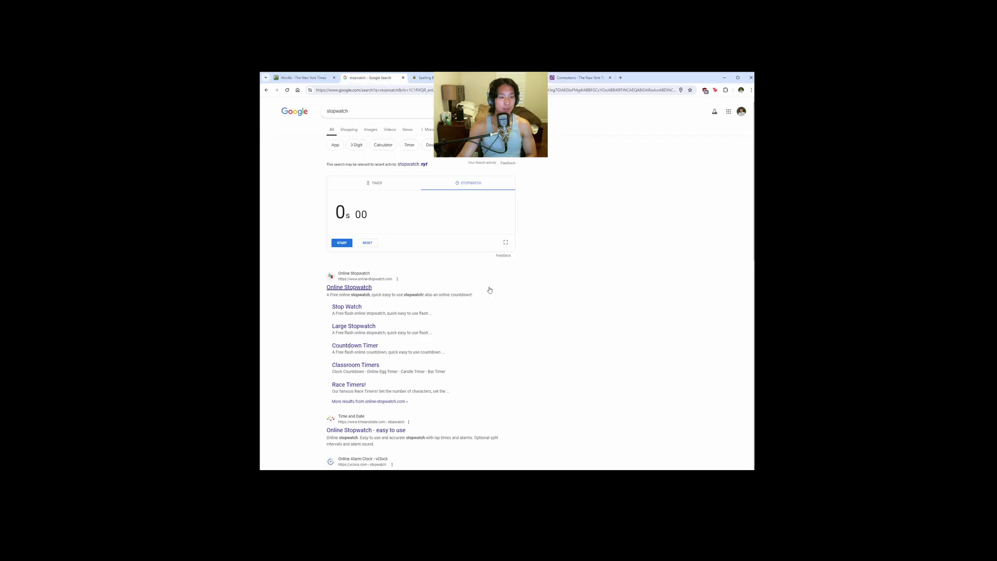
Step: Solve Wordle with guesses RINSE, SHORT and STARK, then go to Spelling Bee
click(325, 77)
text(ri)
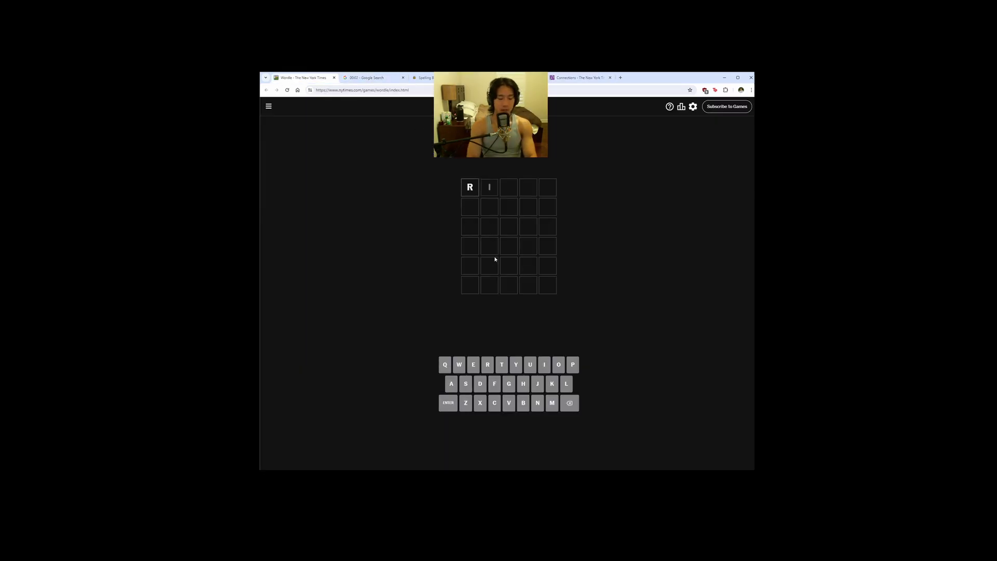
text(nse)
key(Return)
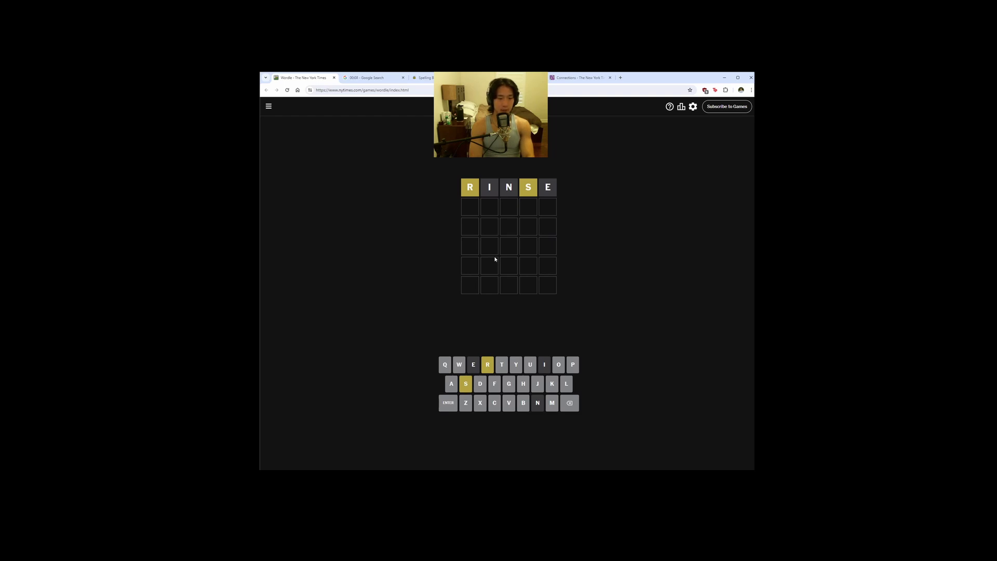
text(short)
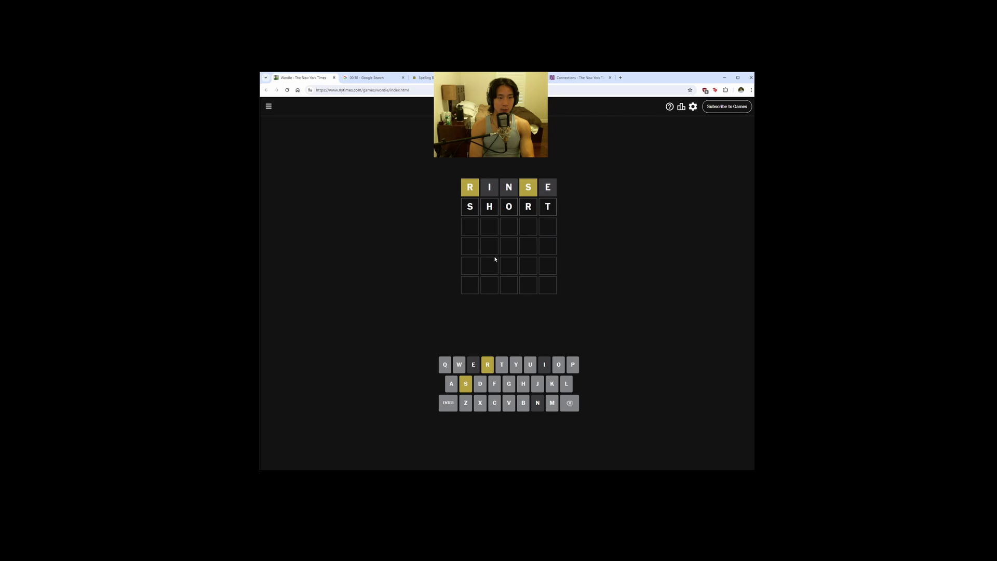
key(Return)
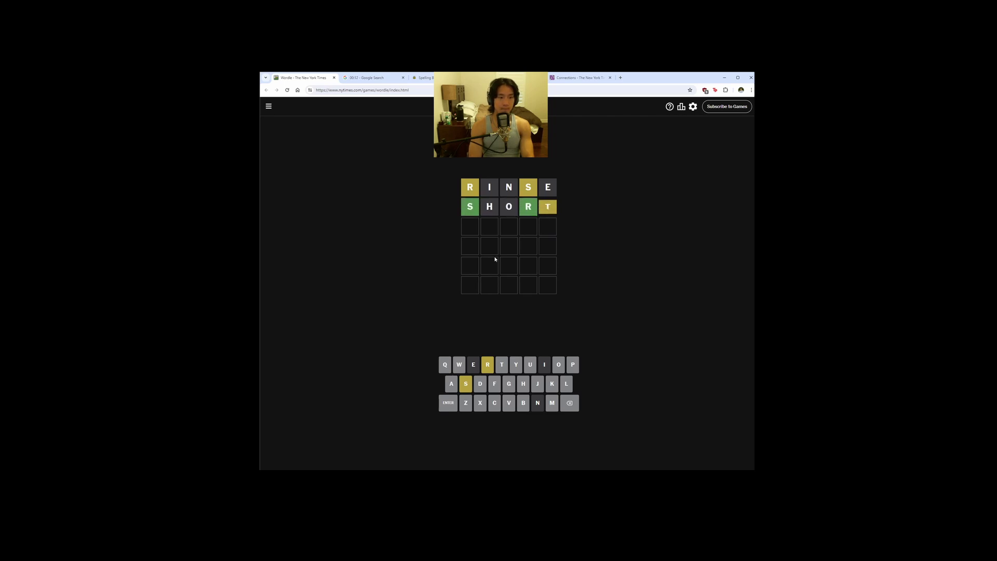
text(st)
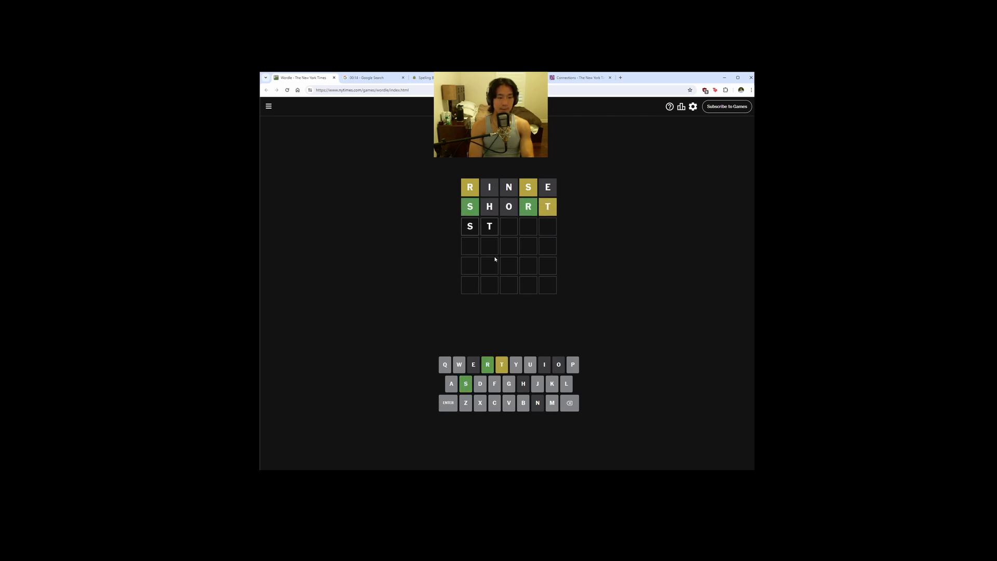
text(ark)
key(Return)
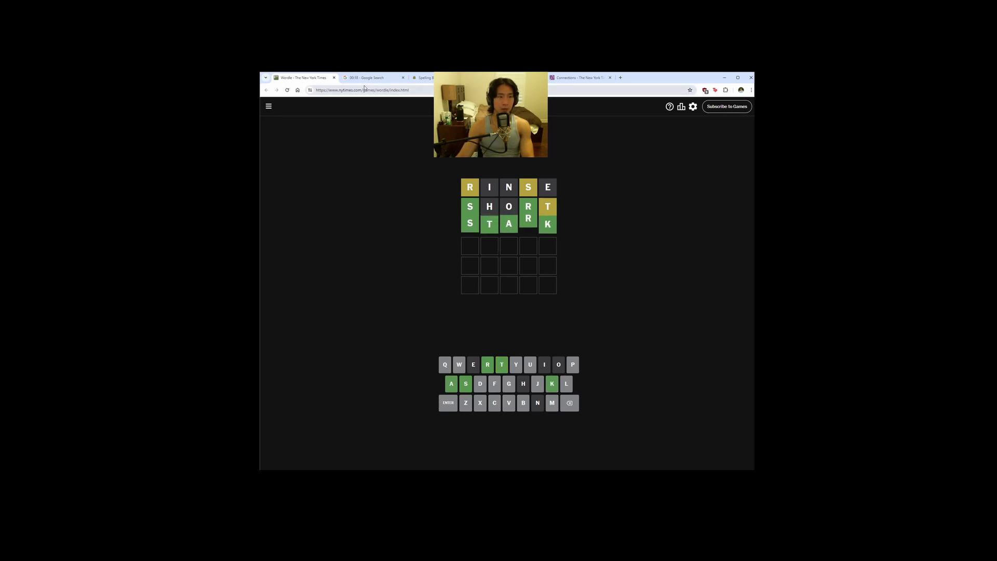
key(ctrl+3)
Step: Start Spelling Bee, enter DUGOUT, and shuffle the outer letters
click(484, 267)
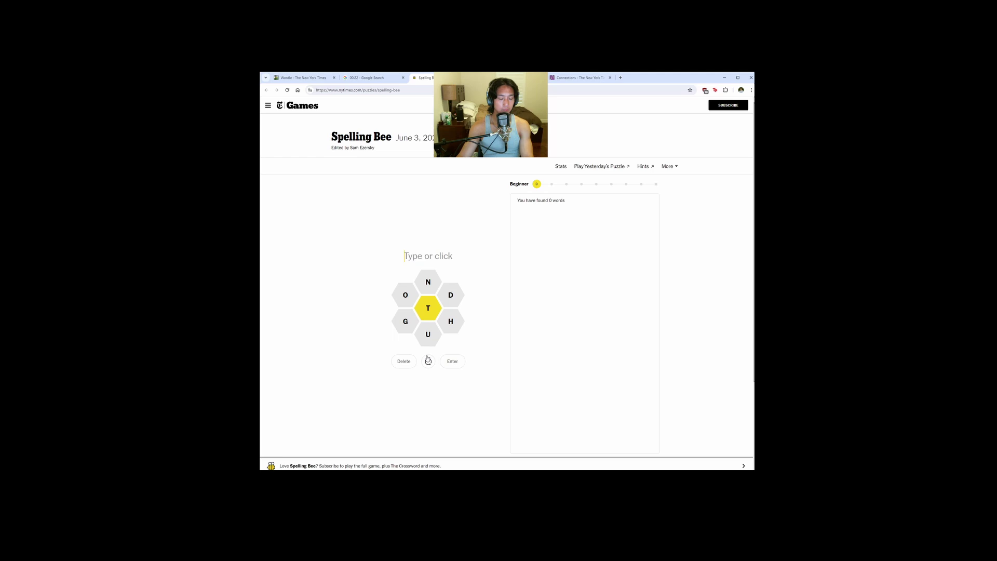
text(DUG)
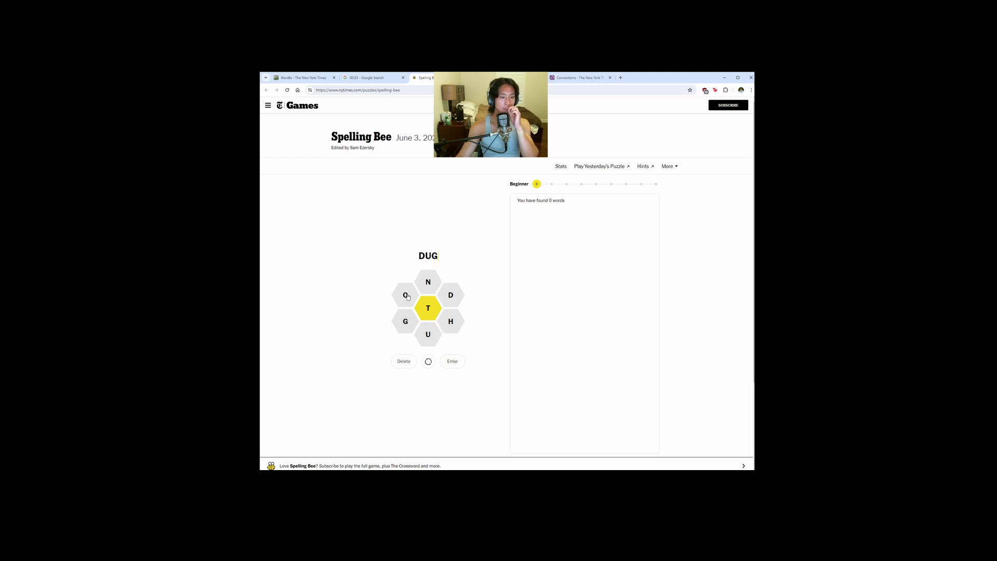
text(OUT)
key(Return)
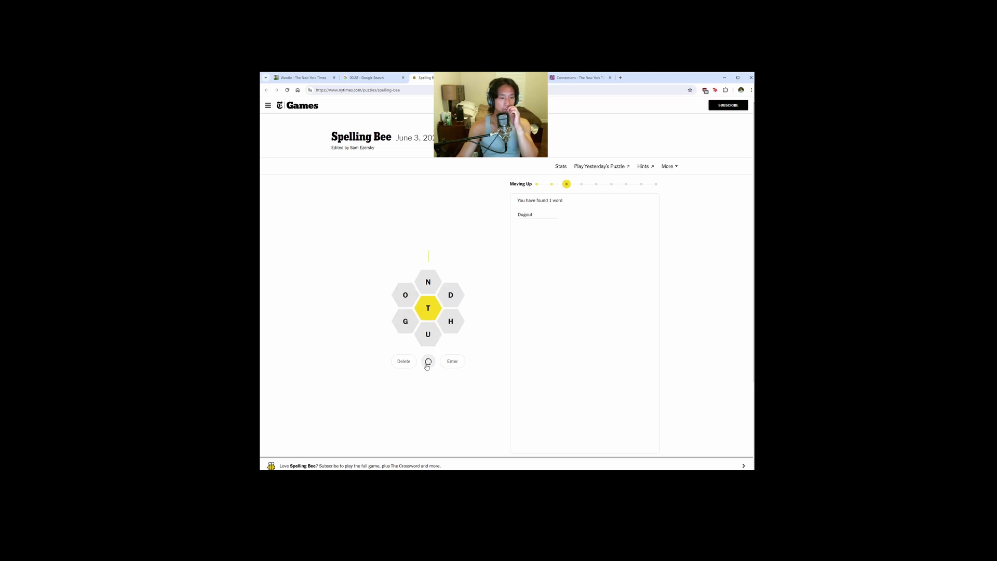
click(427, 360)
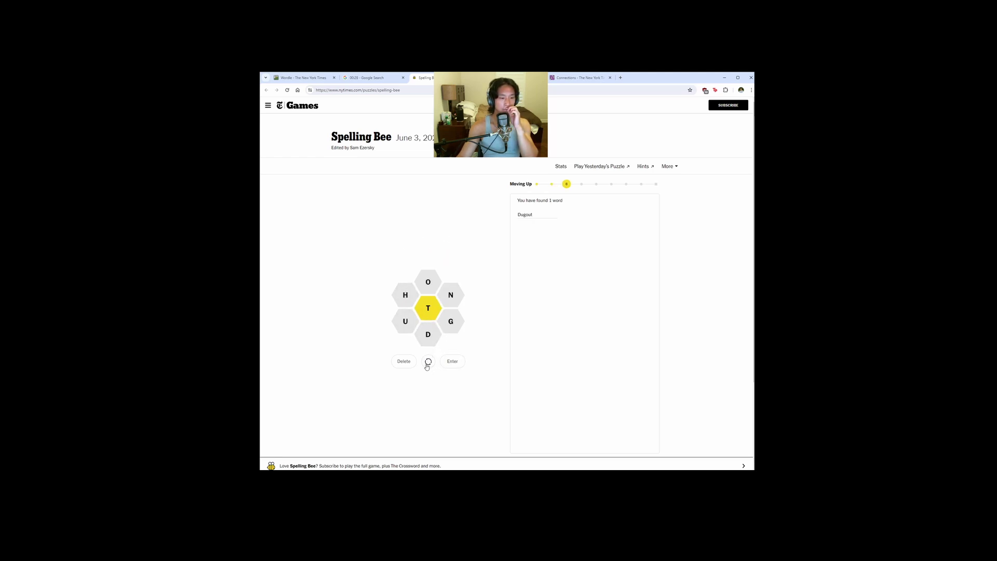
Step: Enter the words THUD, THUG and GOUT
click(427, 308)
click(405, 295)
click(405, 320)
click(428, 334)
click(453, 360)
click(428, 308)
click(405, 294)
click(406, 321)
click(450, 321)
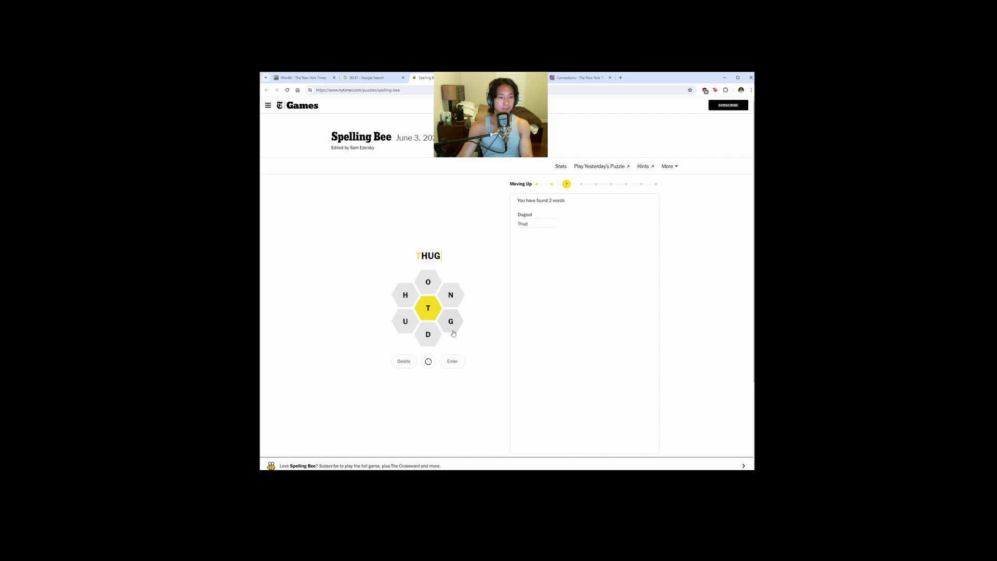
key(Return)
text(out)
key(Return)
Step: Enter TOON and attempt DOOT
click(428, 308)
double_click(427, 281)
click(451, 295)
click(454, 359)
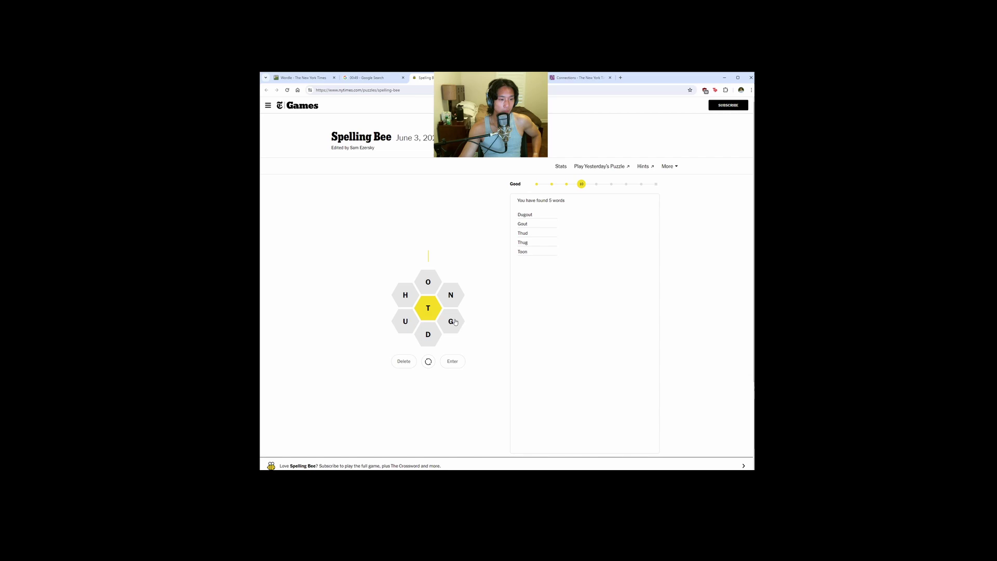
click(428, 335)
text(DOOT)
click(452, 361)
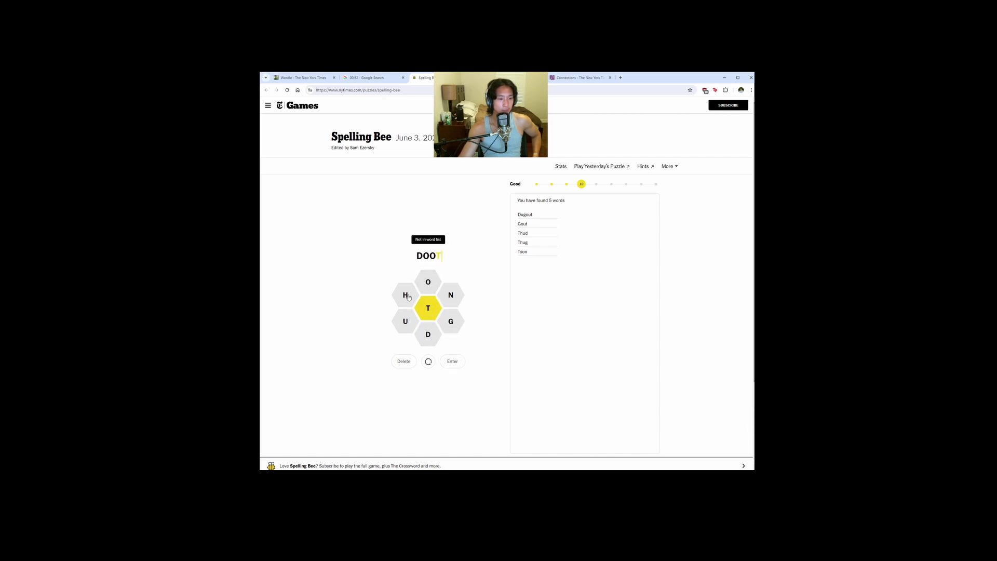
Step: Enter the words HOOT and TOOTH
click(406, 294)
double_click(428, 283)
click(427, 307)
click(453, 361)
click(428, 308)
double_click(428, 282)
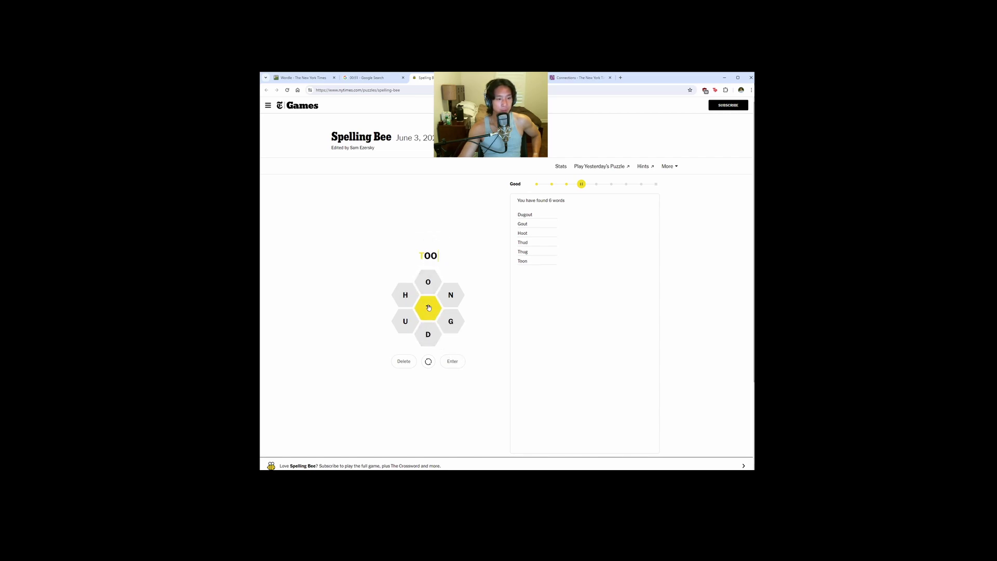
click(428, 308)
click(406, 294)
click(452, 361)
Step: Attempt HOTH, then shuffle the outer letters
click(405, 295)
click(428, 283)
click(428, 308)
click(406, 295)
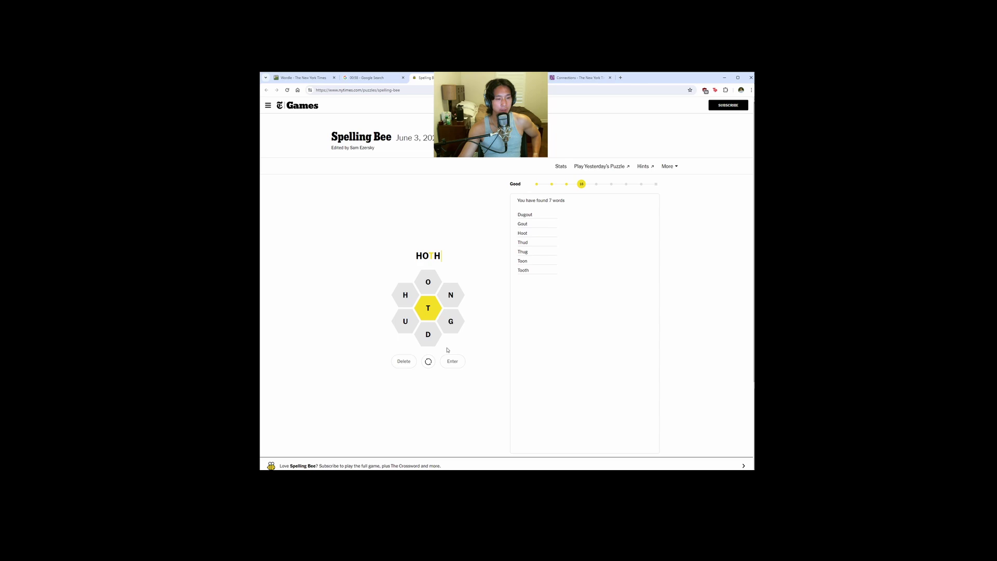
click(453, 361)
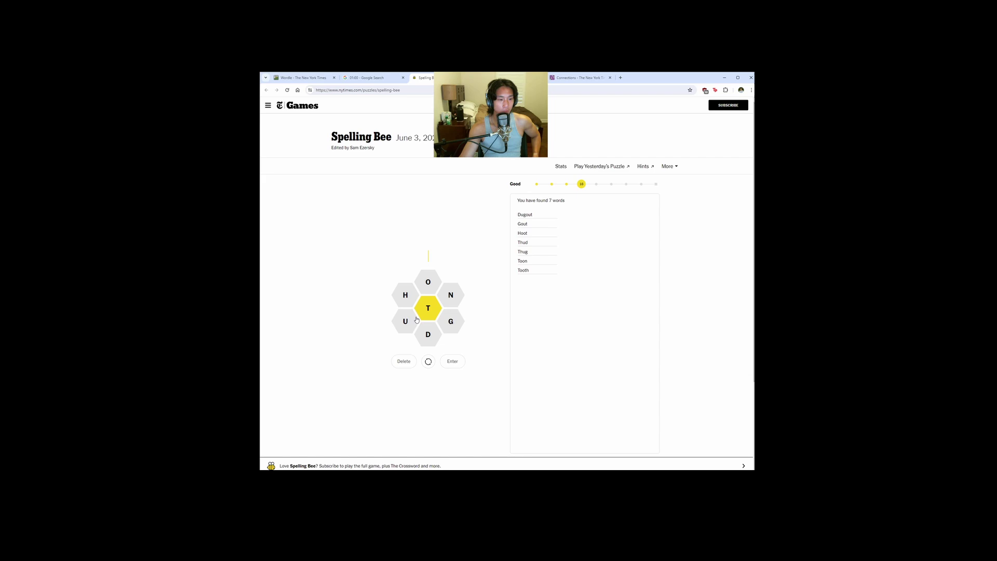
click(428, 361)
Step: Enter HUNT and TOOT, with a failed DONT attempt between them
click(428, 334)
click(427, 283)
click(405, 321)
click(428, 308)
click(452, 361)
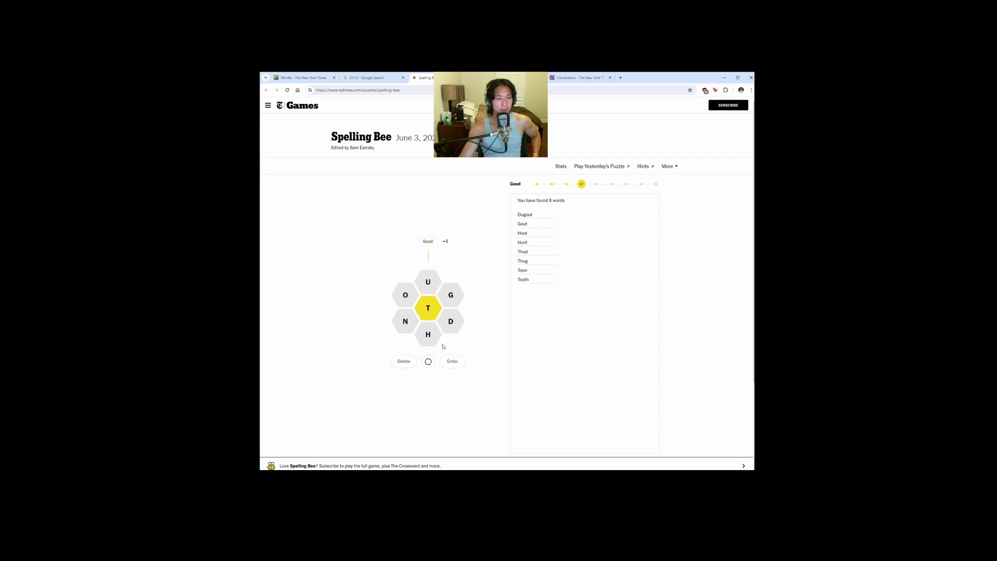
click(450, 321)
click(405, 295)
click(406, 321)
click(428, 308)
click(453, 360)
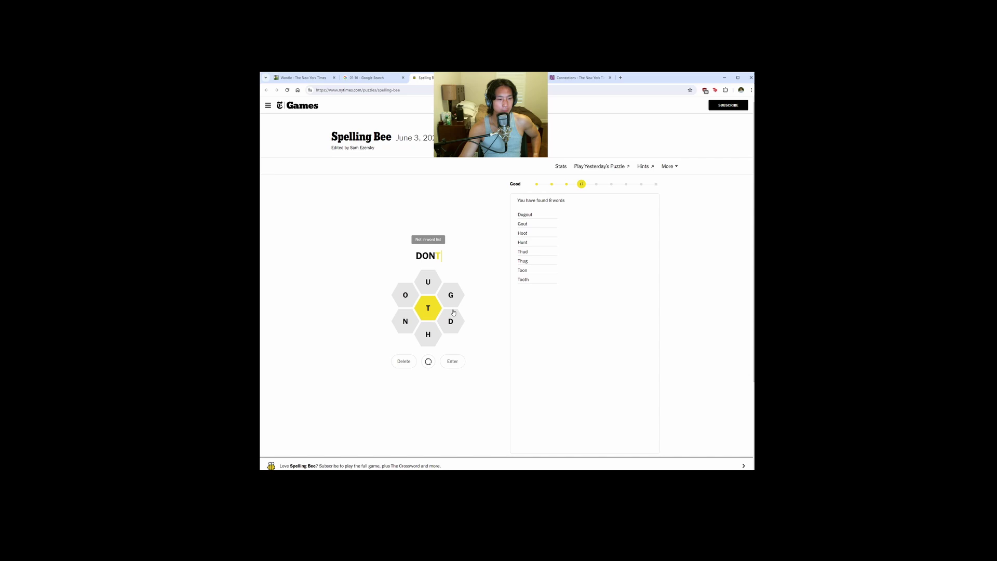
click(427, 307)
click(453, 360)
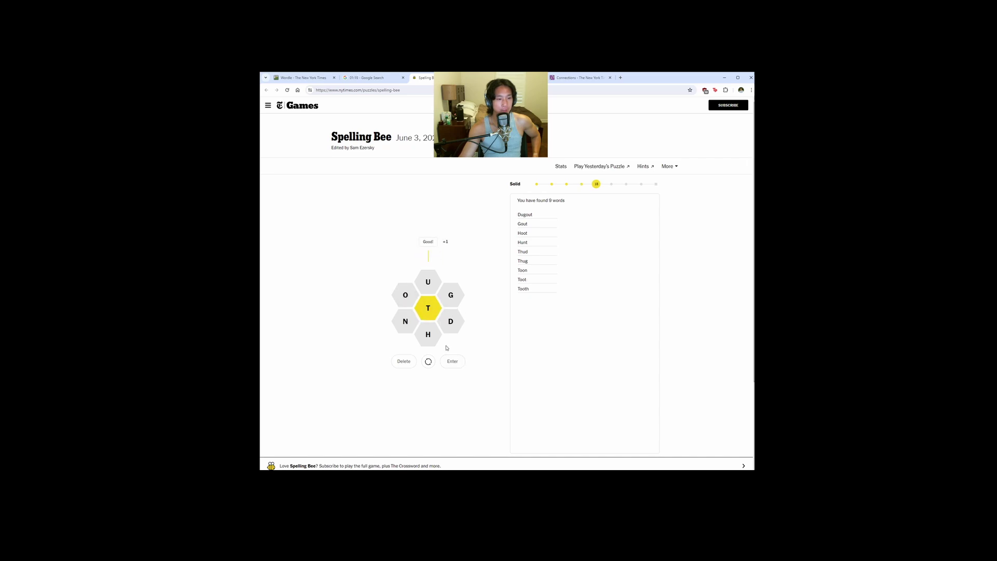
Step: Check the stopwatch, then start the Mini Crossword puzzle
click(373, 77)
click(511, 76)
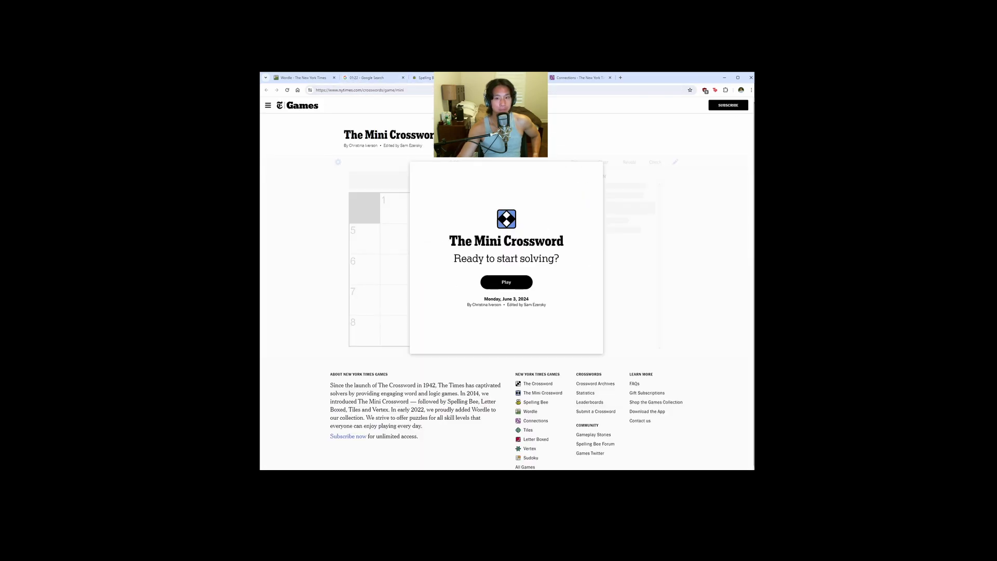
click(516, 286)
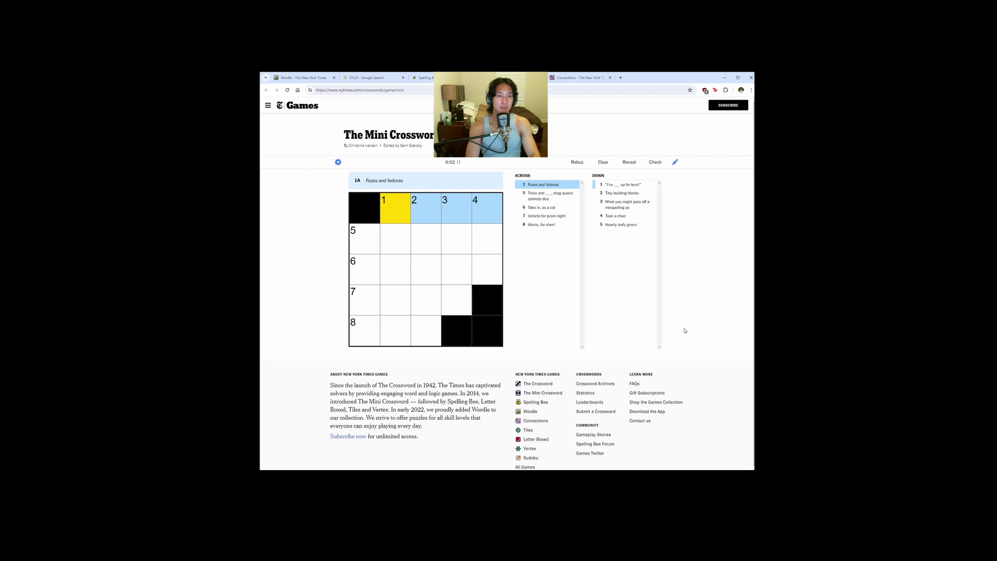
text(HATS)
Step: Fill the across entries one after another, from 1-Across through 8-Across
key(Tab)
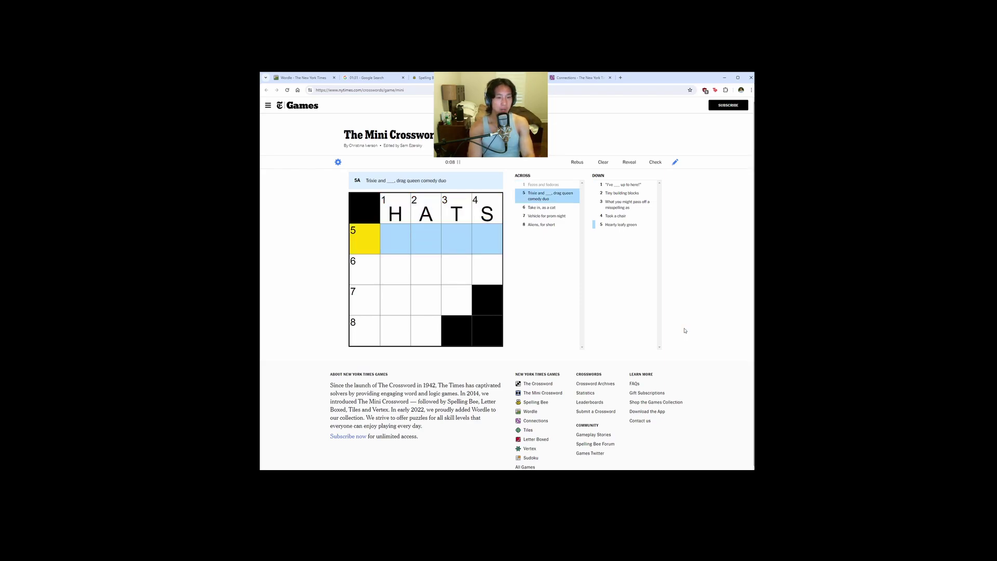
key(Tab)
text(DRAGS)
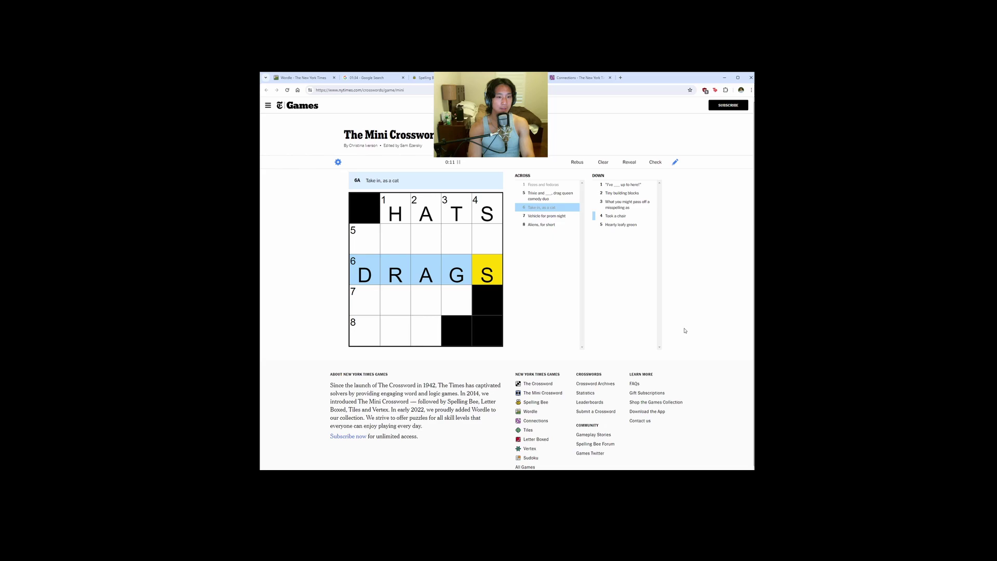
key(Tab)
text(LIMO)
key(Tab)
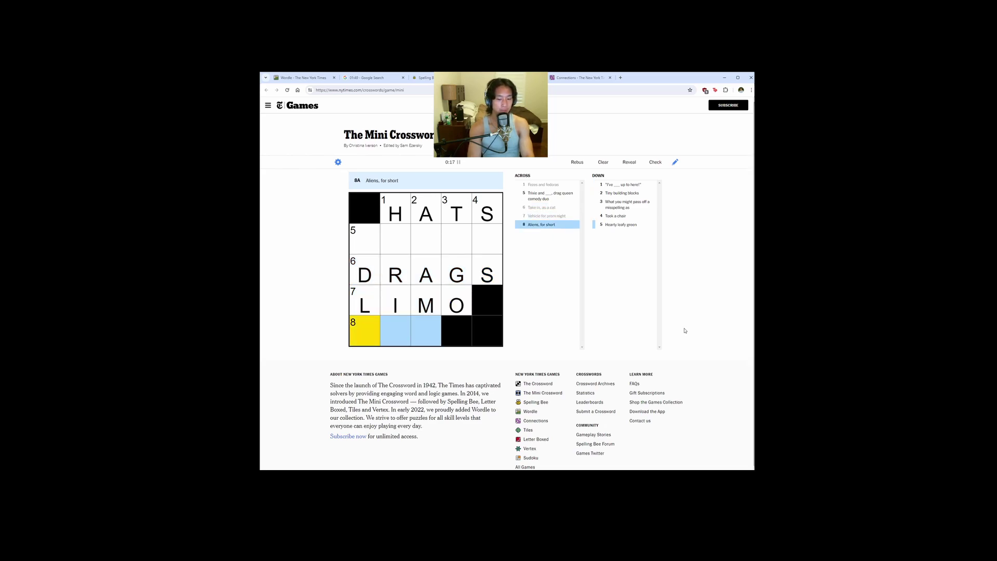
key(Tab)
text(A)
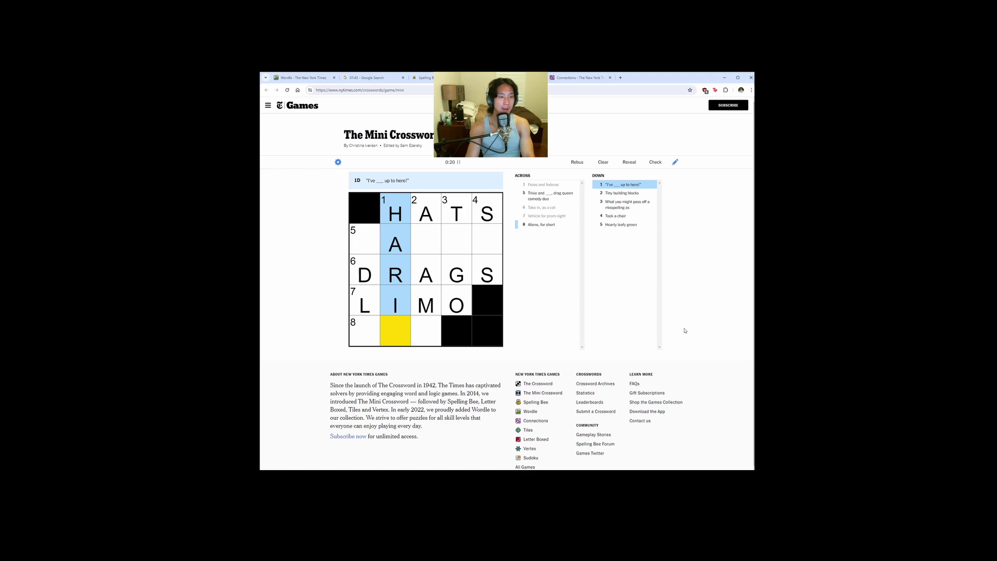
Step: Correct crossing squares and answer the Tiny building blocks, 3-Down and 4-Down clues
click(390, 276)
text(DIT)
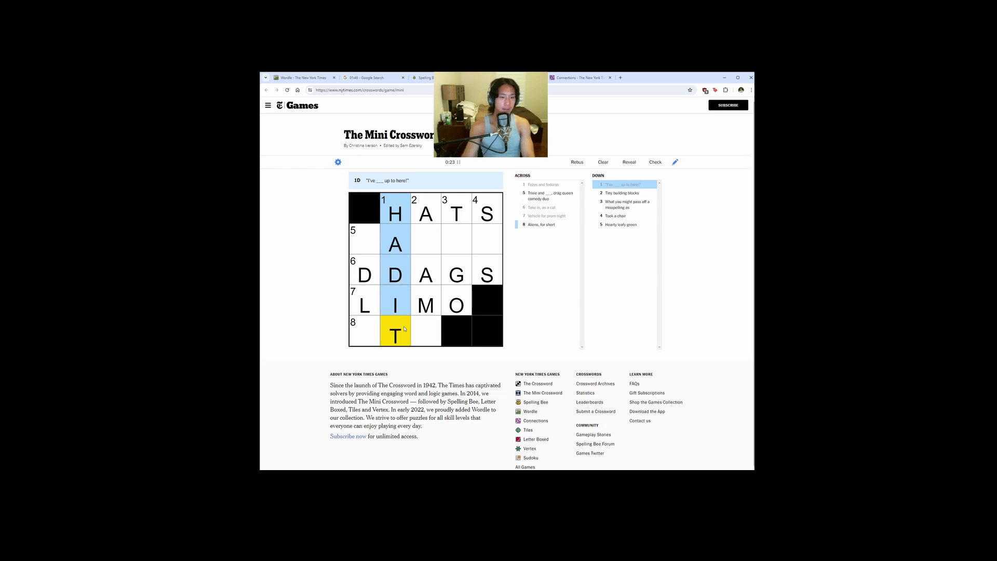
click(419, 214)
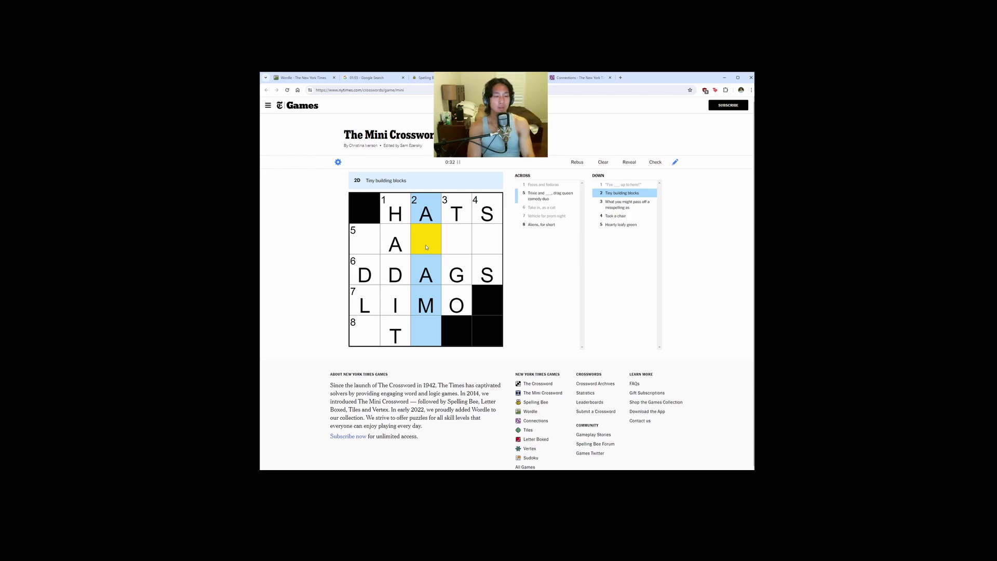
text(LAMO)
click(467, 242)
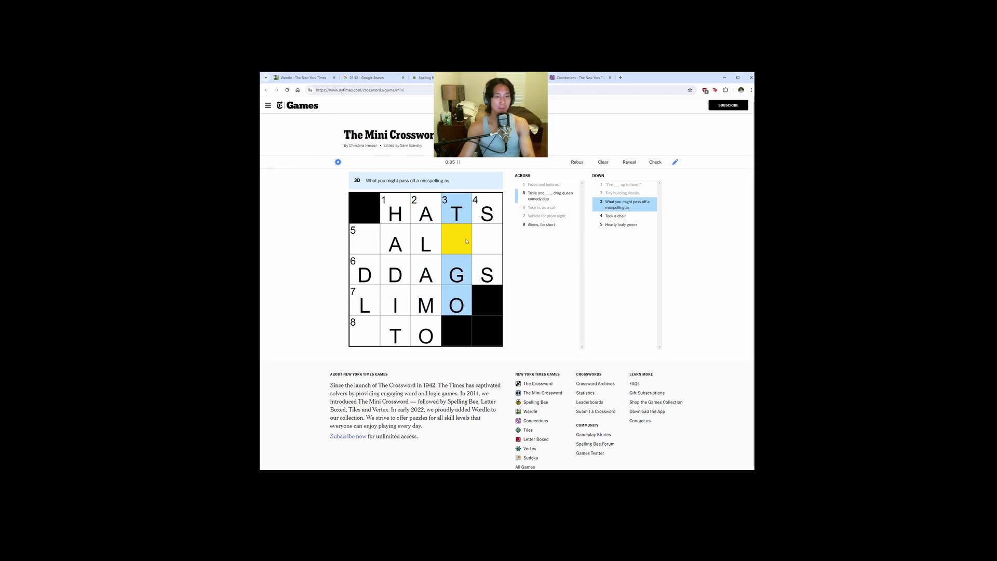
text(y)
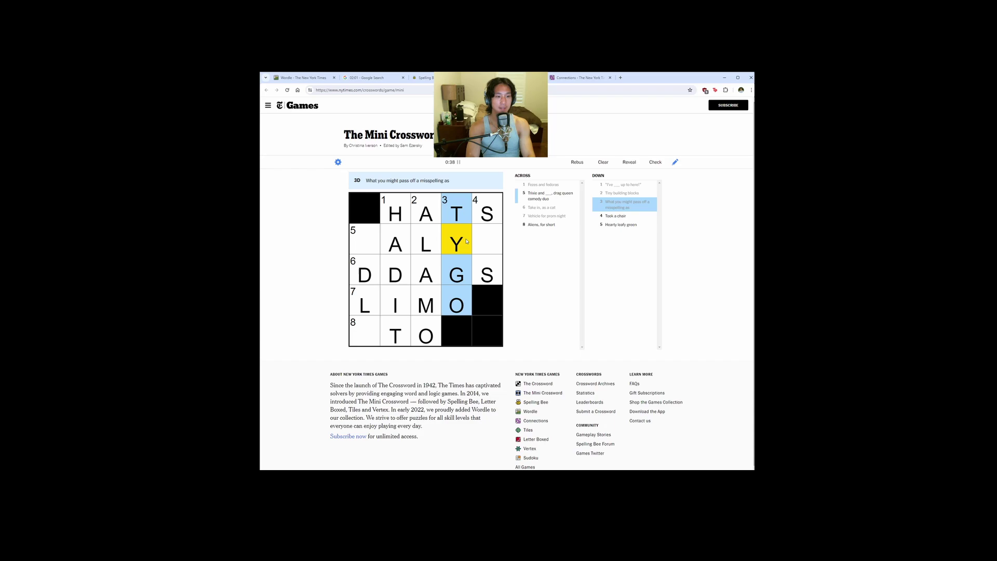
click(451, 265)
text(p)
click(491, 240)
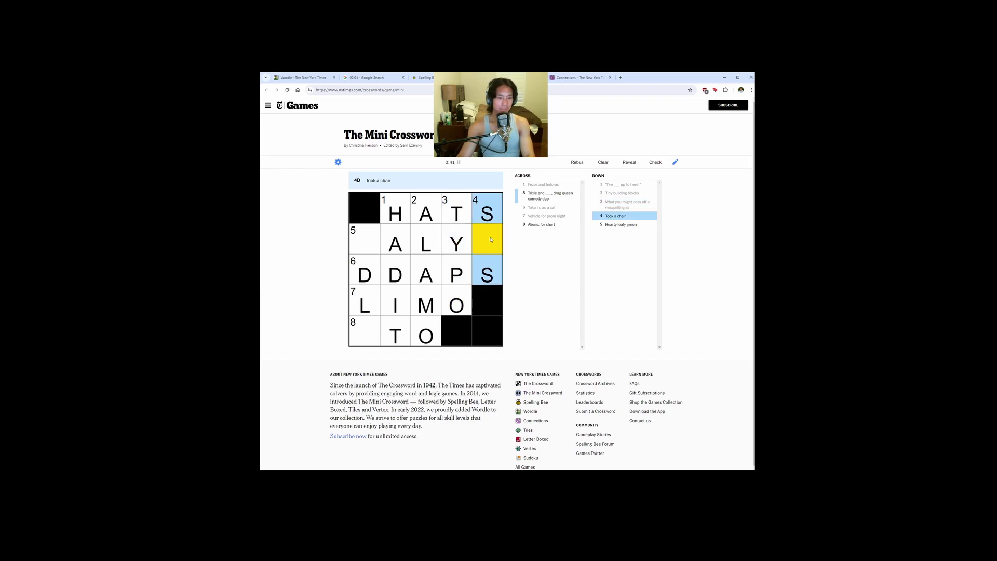
text(a)
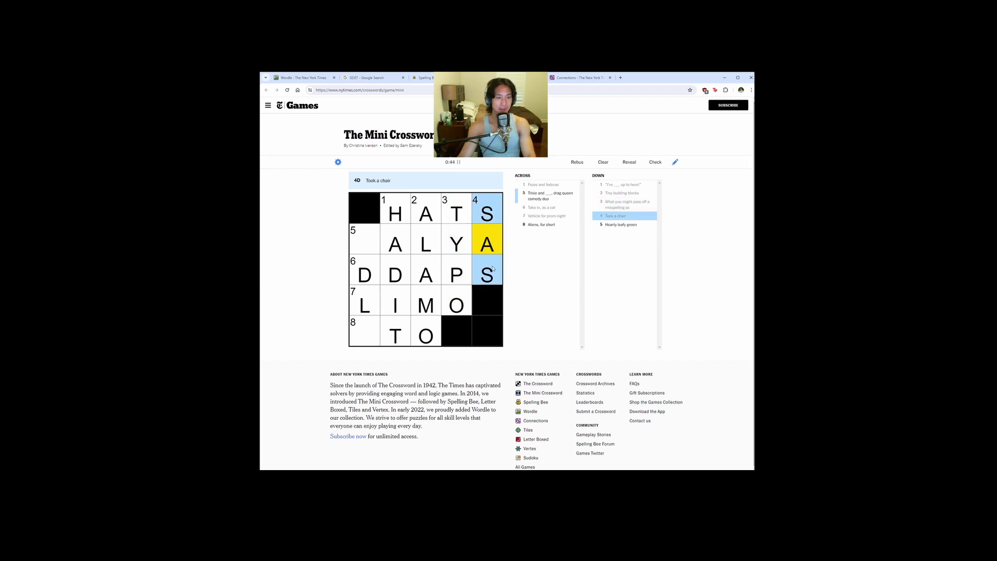
text(t)
Step: Fill the remaining blanks in 6-Across, 5-Across and 8-Across
click(367, 276)
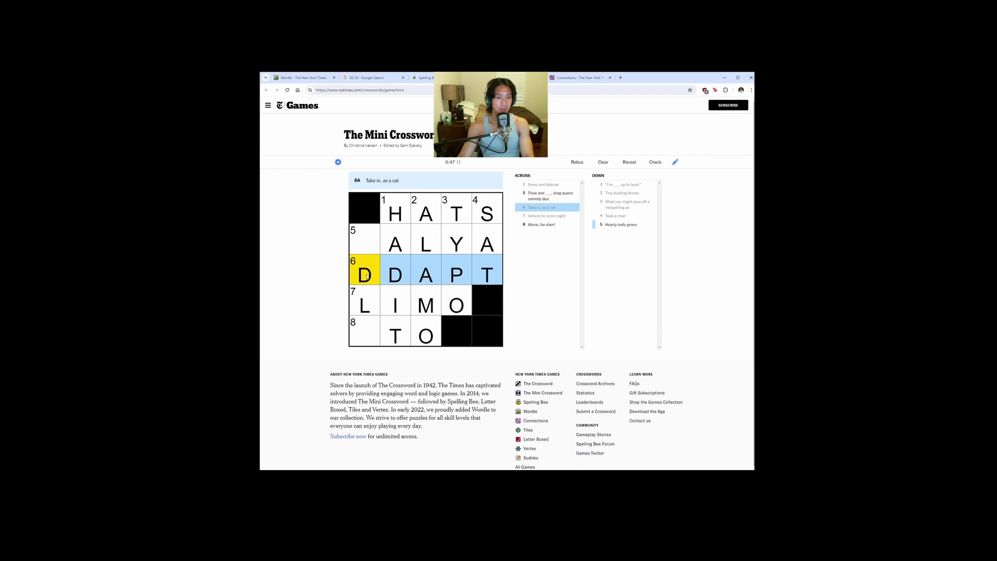
text(a)
click(360, 249)
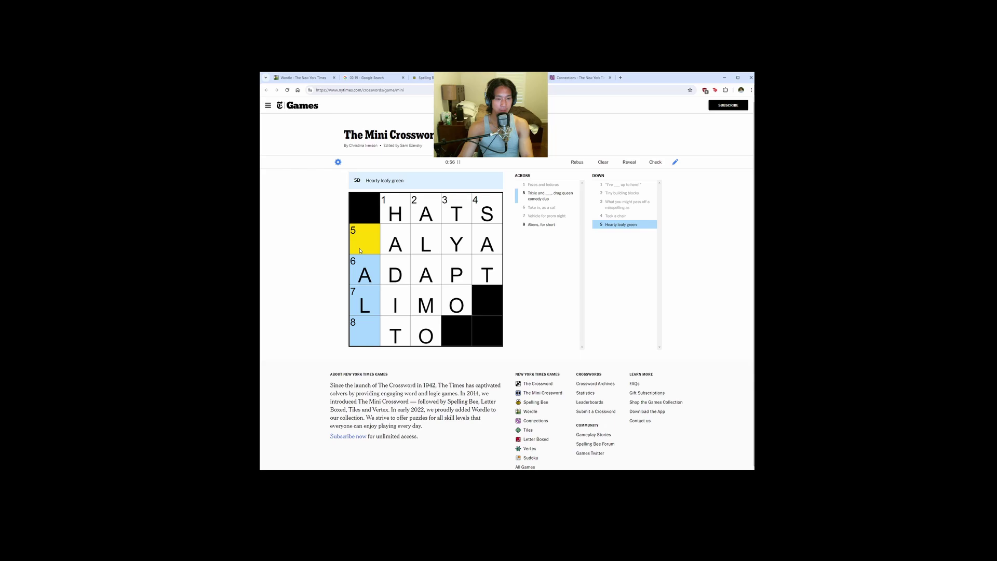
click(360, 250)
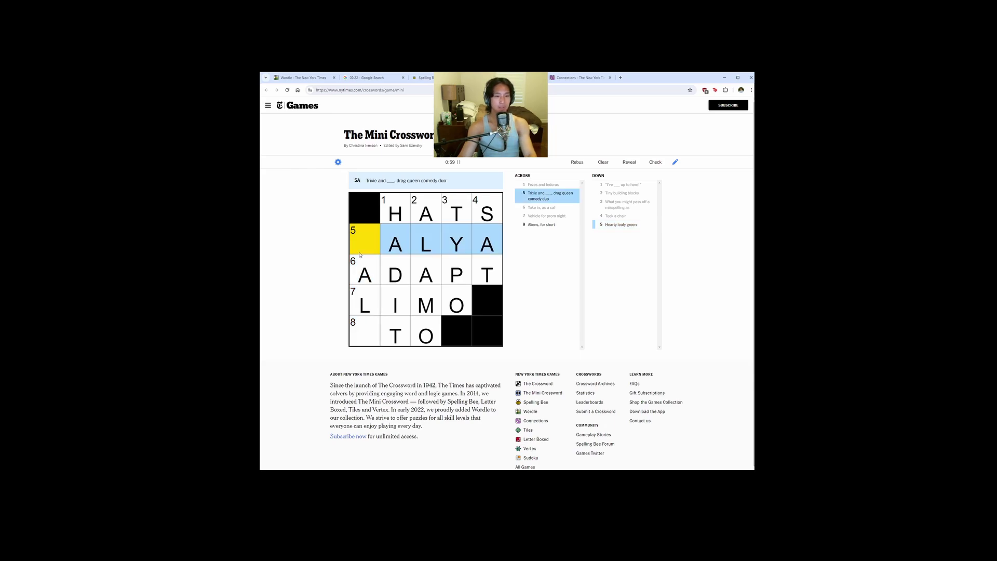
click(360, 254)
text(k)
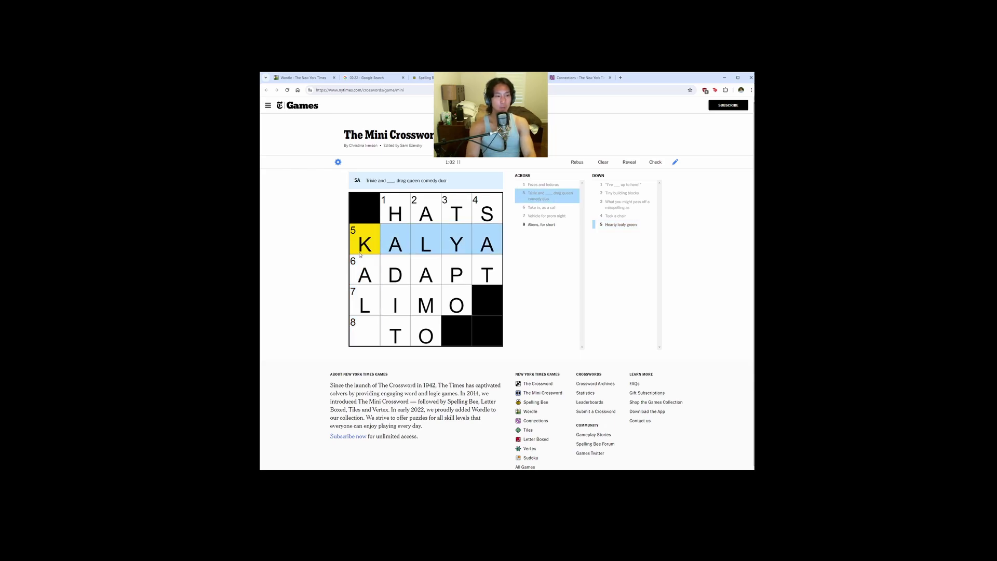
text(e)
click(427, 337)
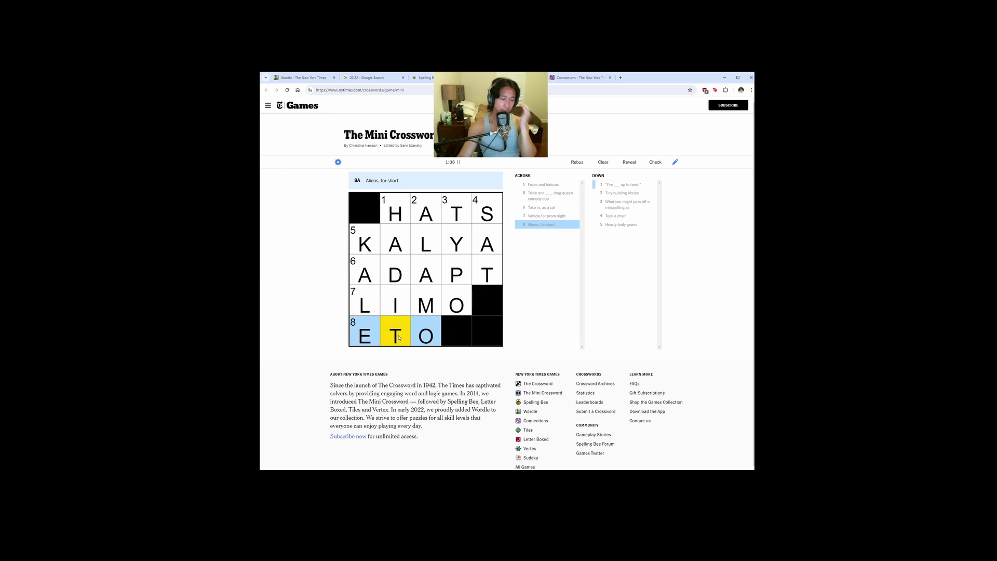
key(Right)
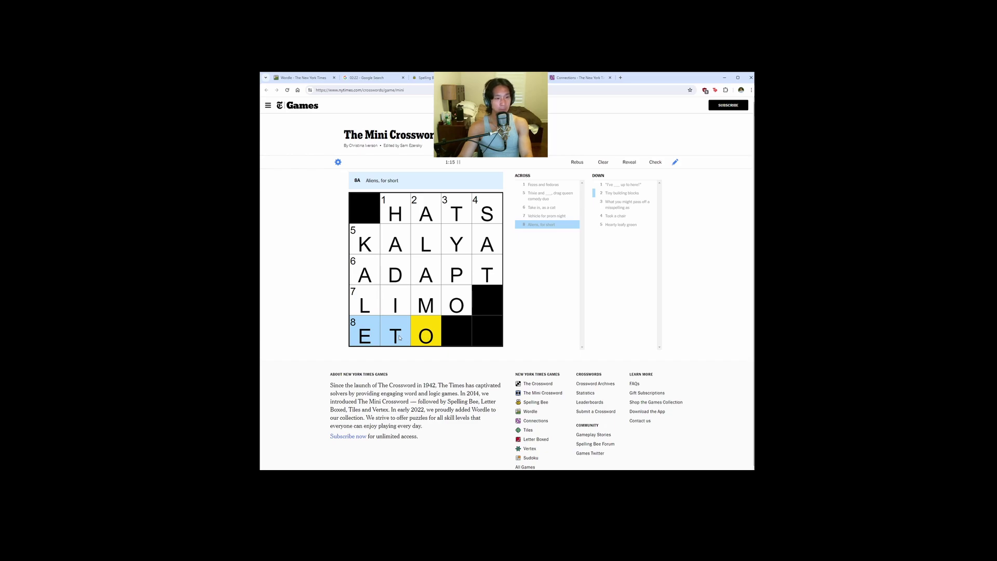
Step: Revise 2-Down and its crossings, changing ADAPT to ADOPT and ETO to ETE
key(Down)
click(430, 219)
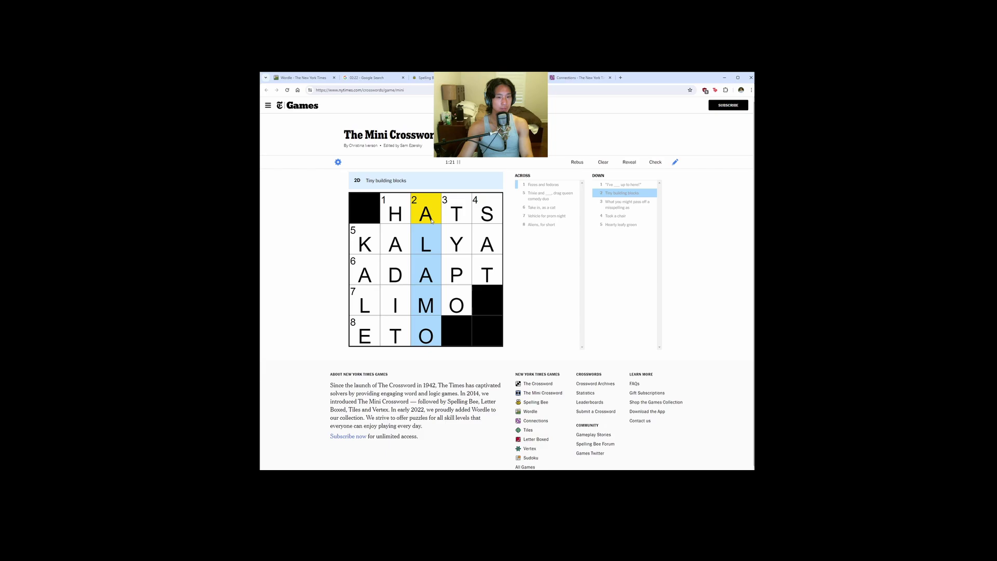
click(431, 218)
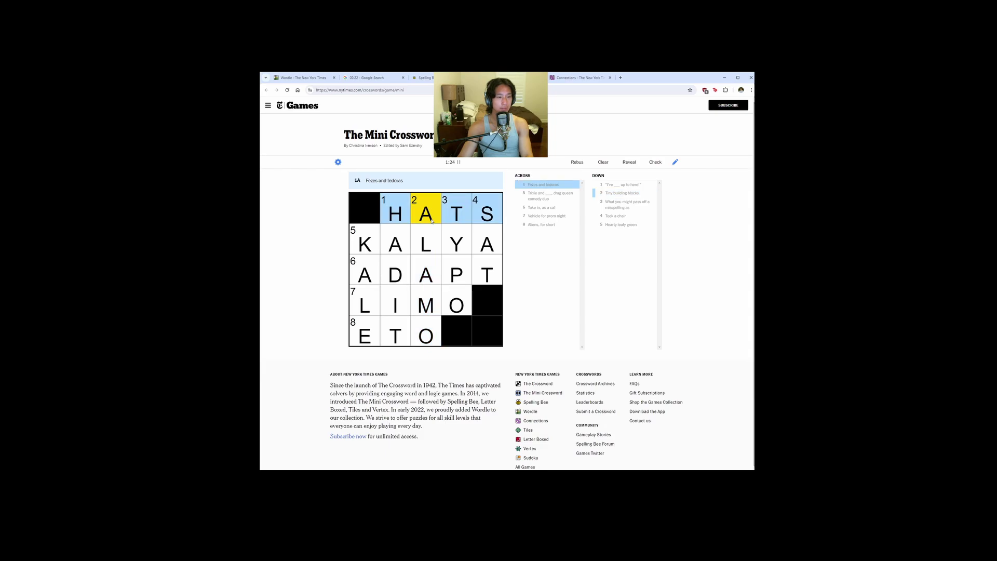
double_click(399, 217)
click(424, 214)
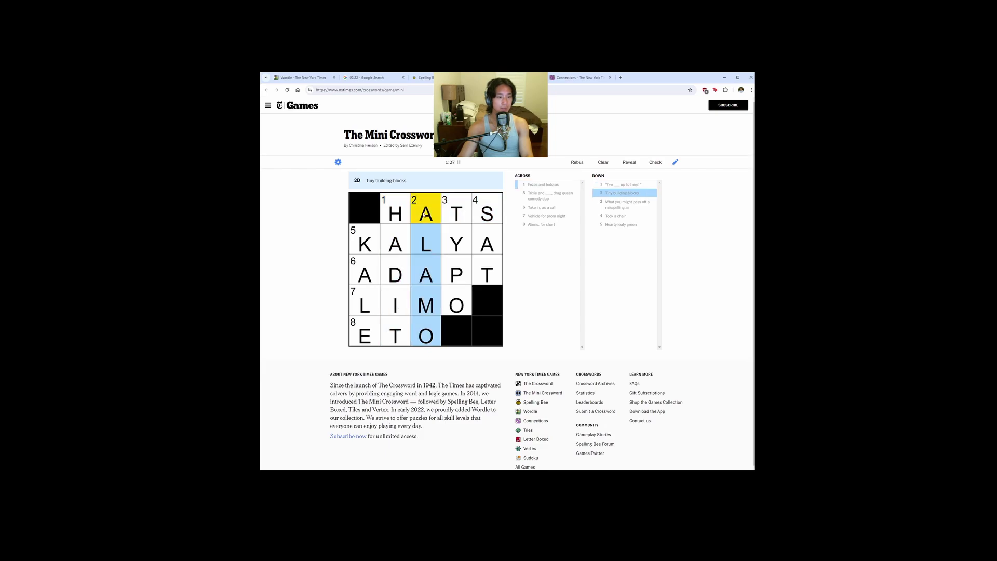
click(396, 339)
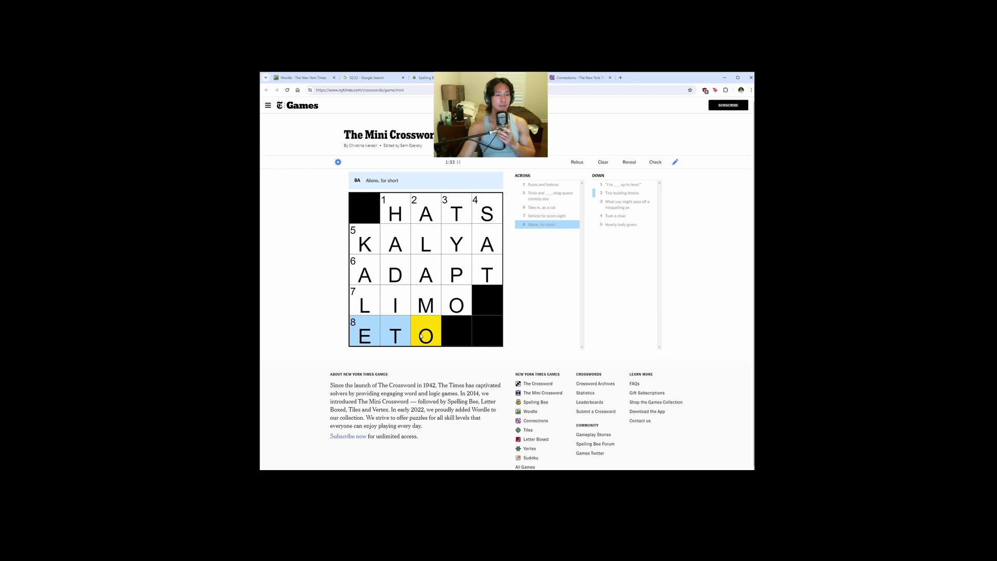
click(423, 274)
text(o)
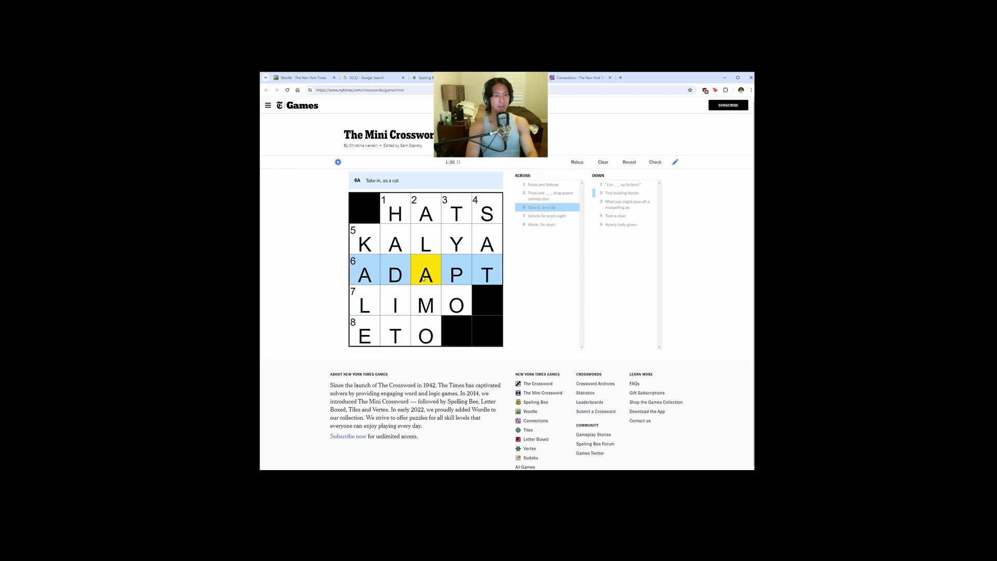
double_click(432, 339)
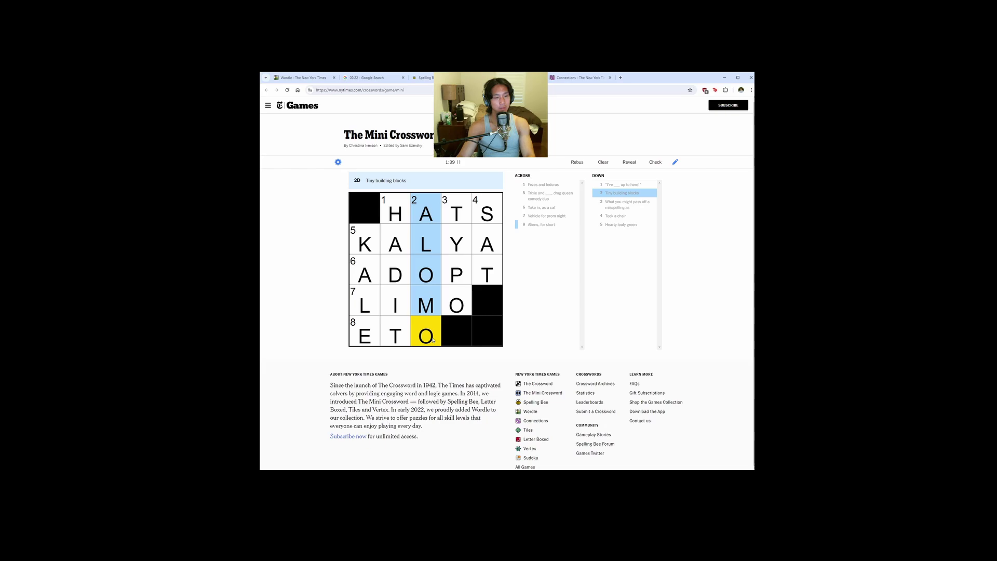
text(e)
click(421, 239)
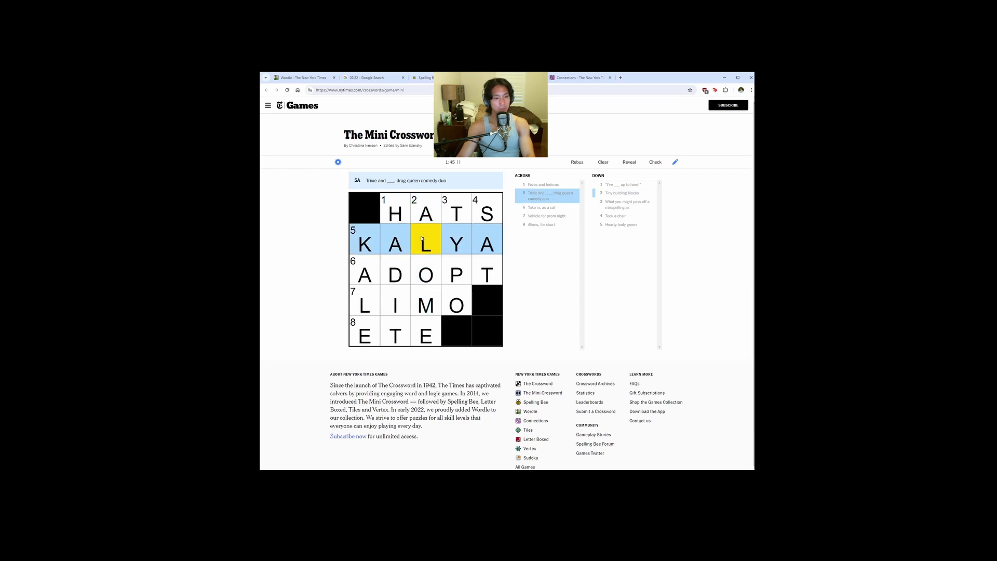
text(d)
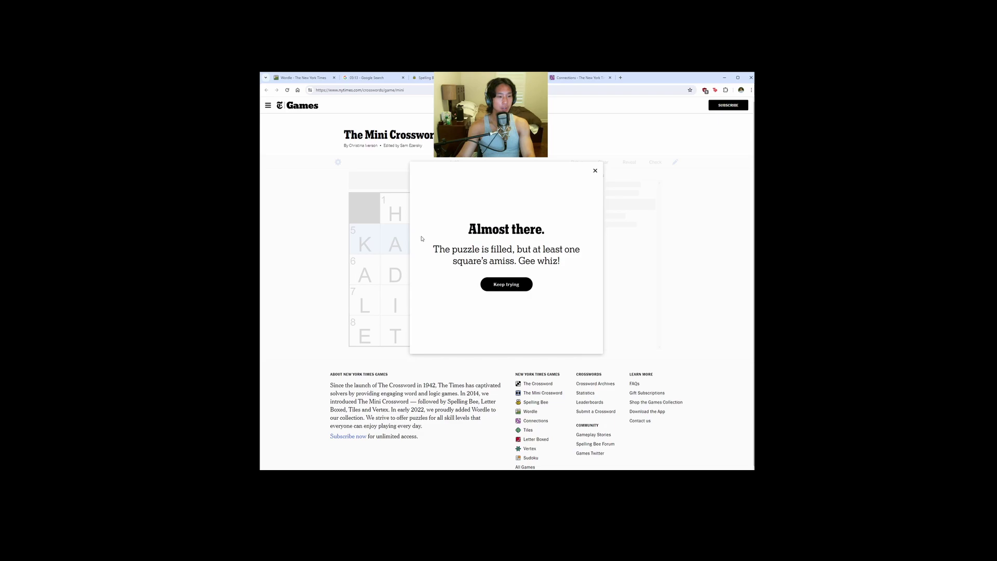
Step: Dismiss the almost-there notice and restore the M in LIMO
key(Escape)
click(435, 304)
text(b)
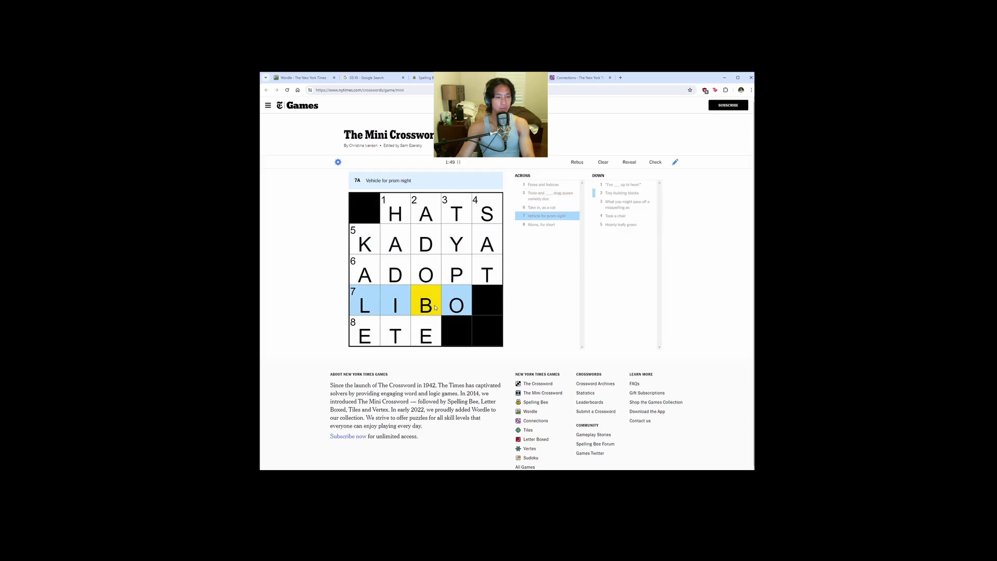
click(434, 308)
text(m)
Step: Erase the E and D, finish 8-Across as ETS, and try new 5-Across letters
click(422, 246)
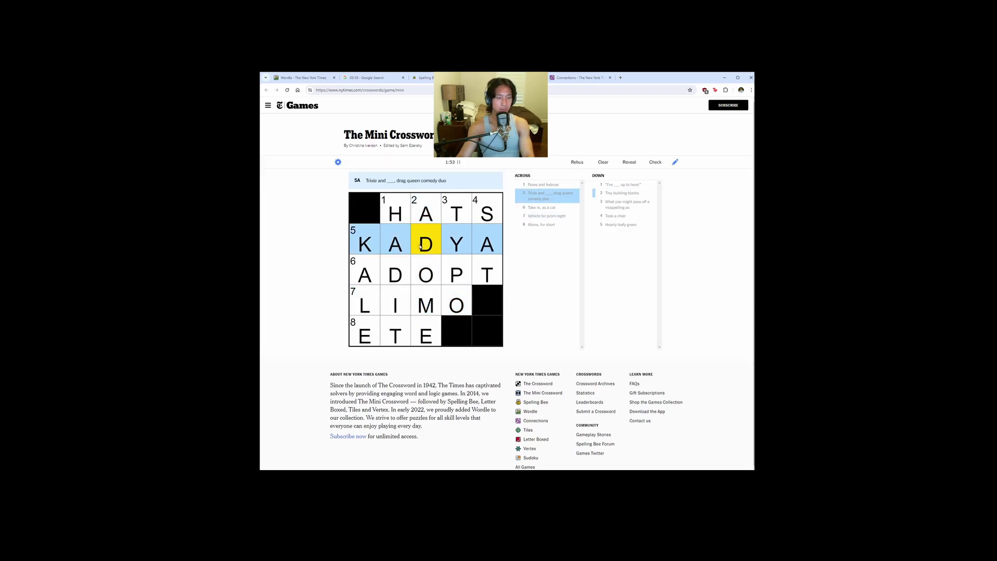
click(422, 247)
click(426, 335)
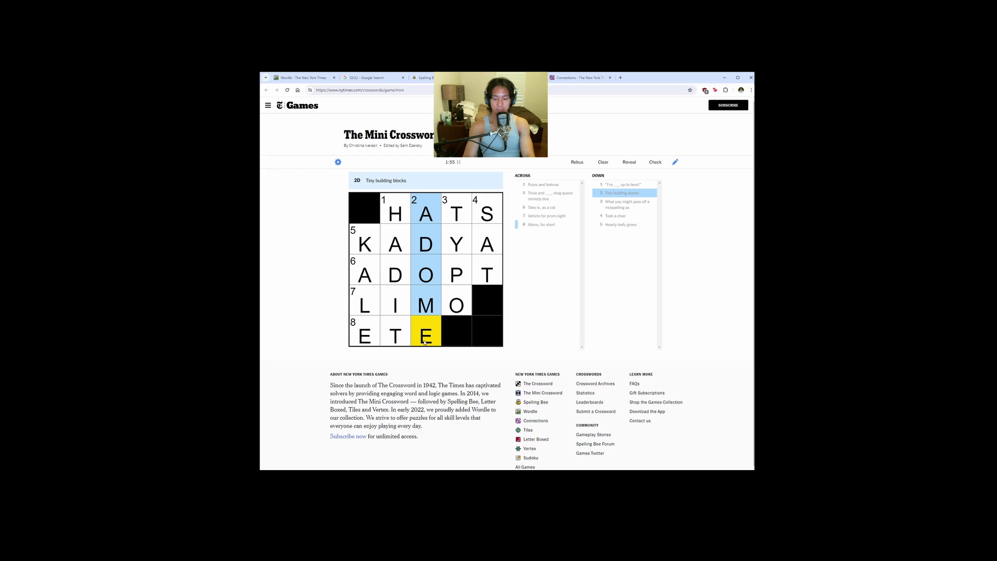
key(BackSpace)
click(421, 244)
key(BackSpace)
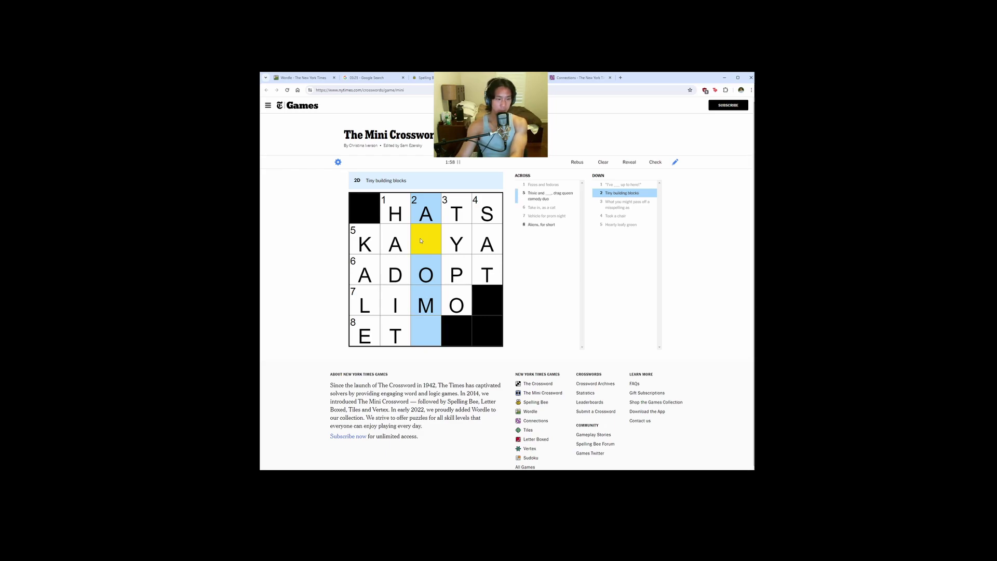
click(421, 241)
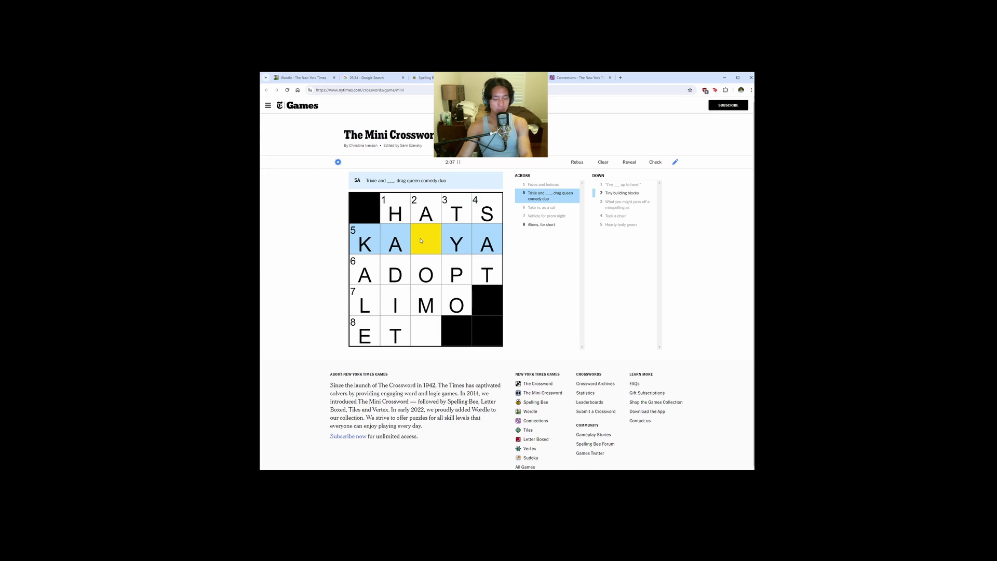
text(n)
text(r)
click(424, 324)
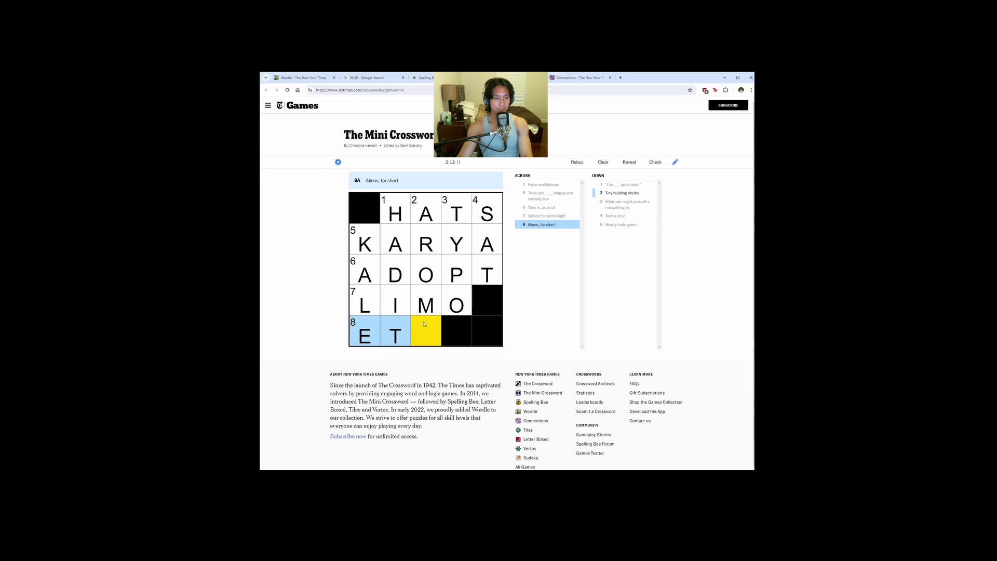
text(s)
click(427, 248)
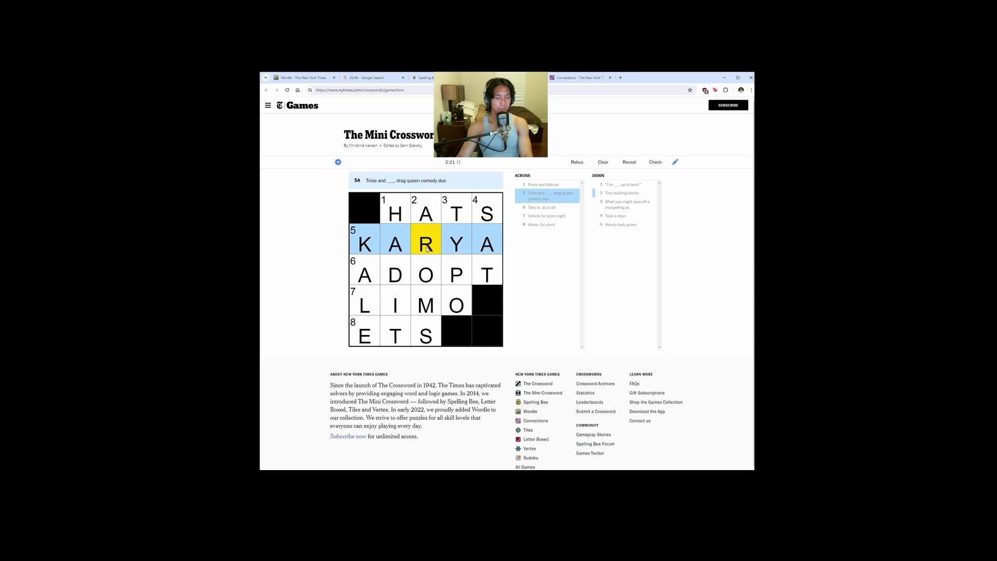
text(q)
text(m)
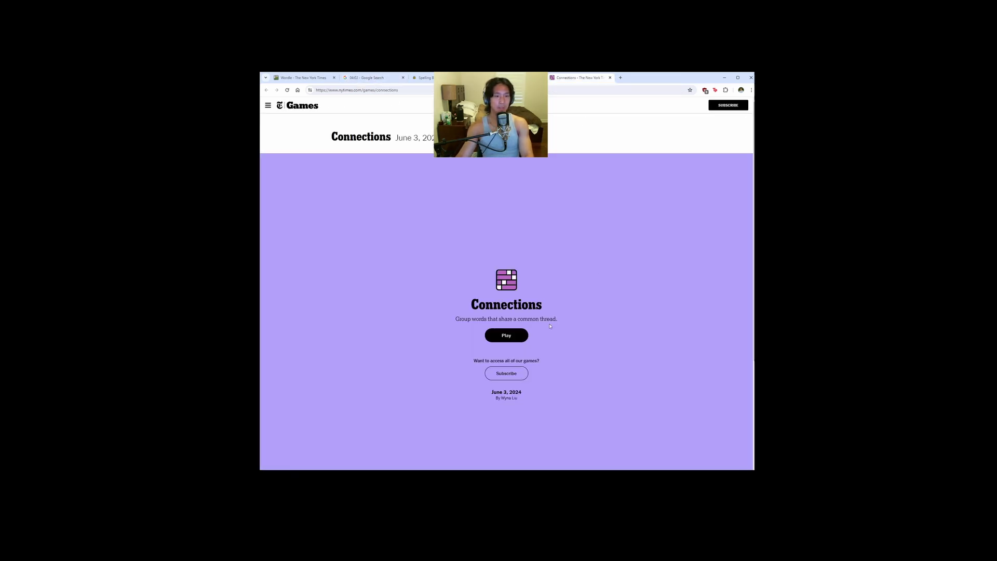
Step: Start Connections, then try and deselect THREAD, SPOOL and WAX
click(506, 335)
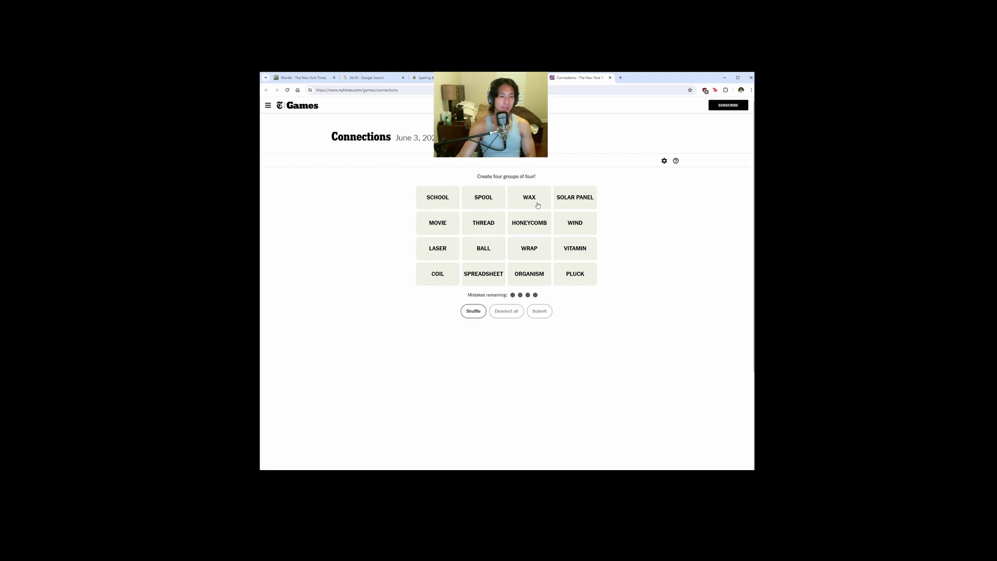
click(483, 223)
click(483, 197)
click(530, 197)
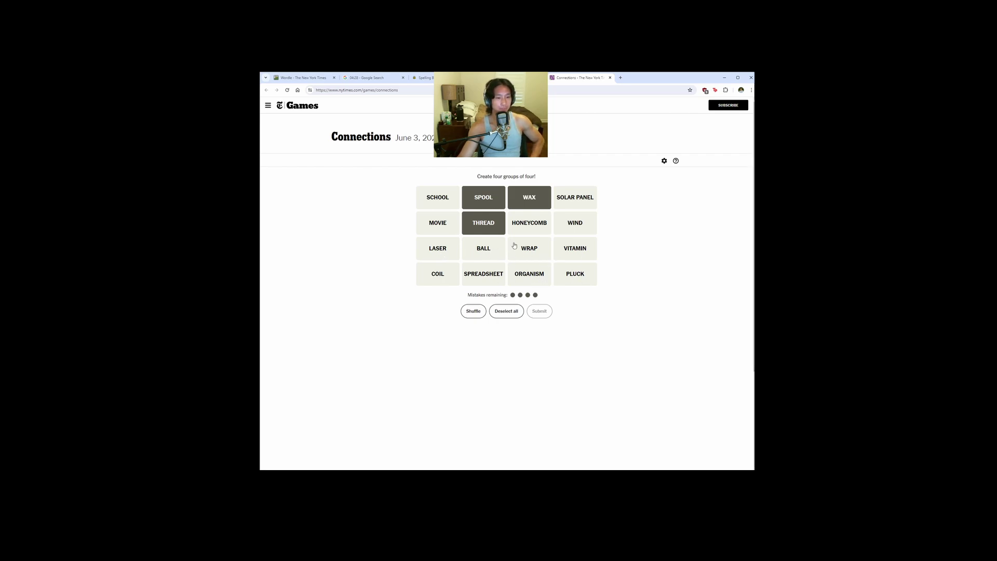
click(483, 223)
click(482, 197)
click(529, 197)
Step: Try HONEYCOMB, SPREADSHEET and ORGANISM together, then deselect SPREADSHEET and ORGANISM
click(529, 223)
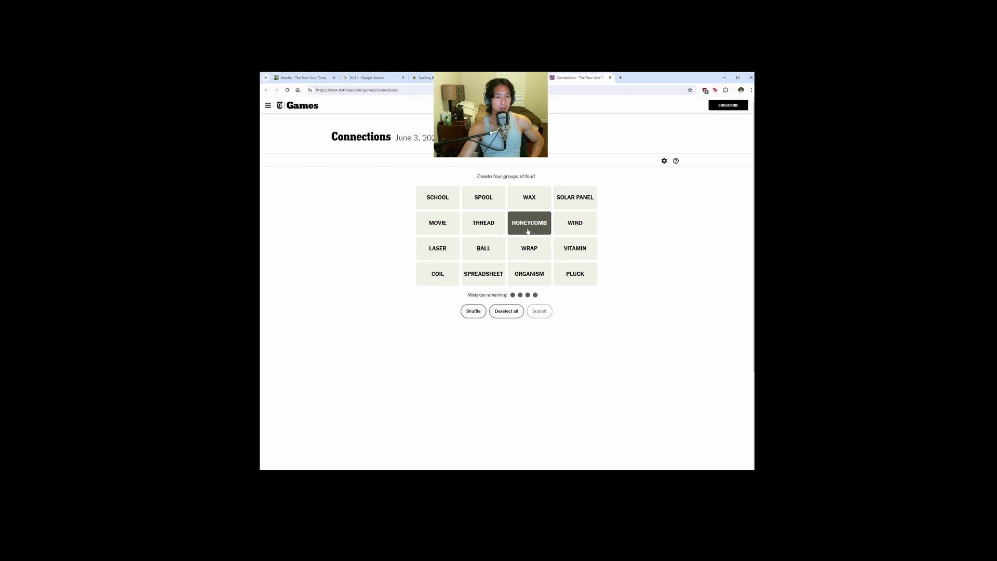
click(484, 273)
click(523, 275)
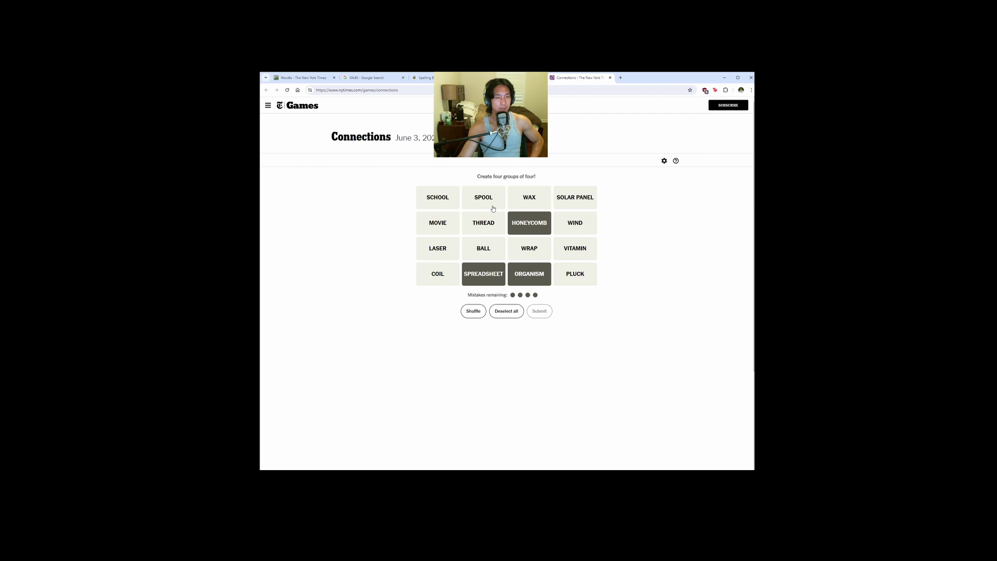
click(545, 220)
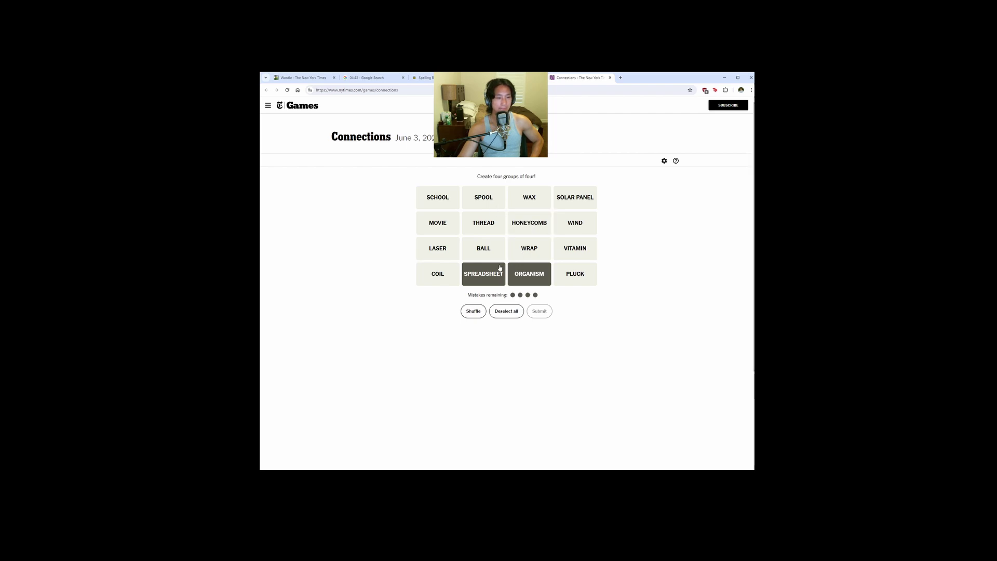
click(507, 311)
Step: Submit COIL, WRAP, WIND and SPOOL as one group
click(438, 273)
click(529, 250)
click(572, 225)
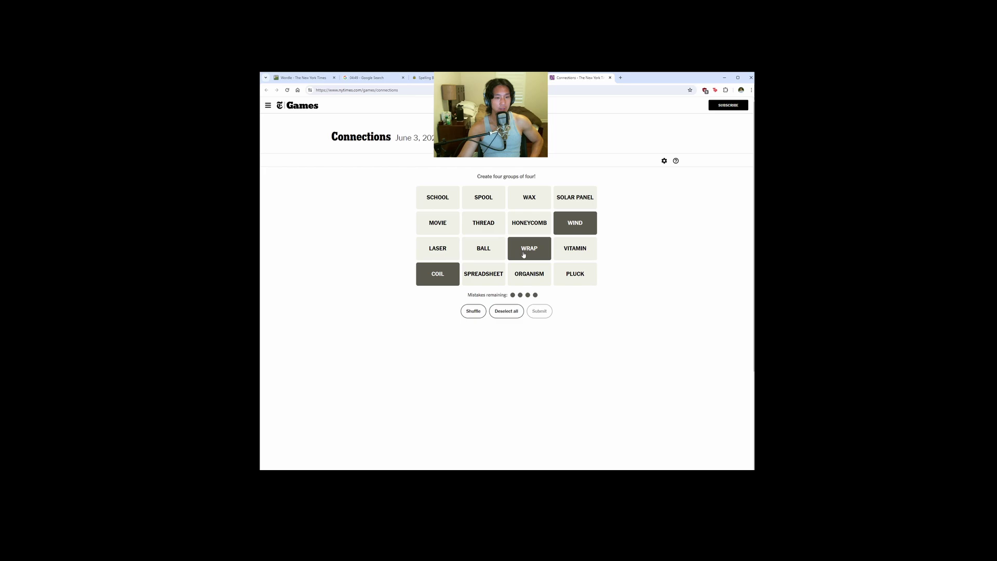
click(488, 231)
click(484, 203)
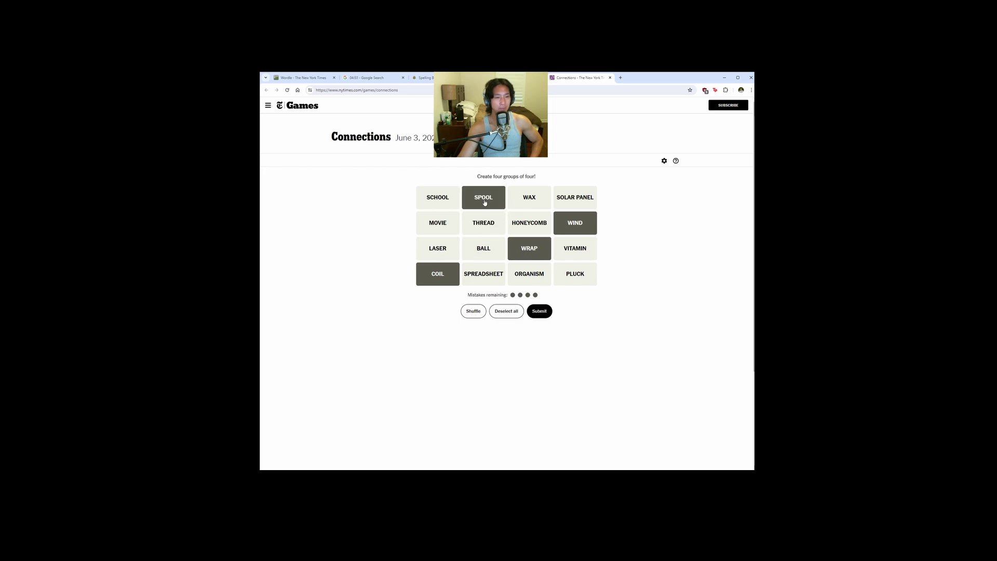
click(538, 311)
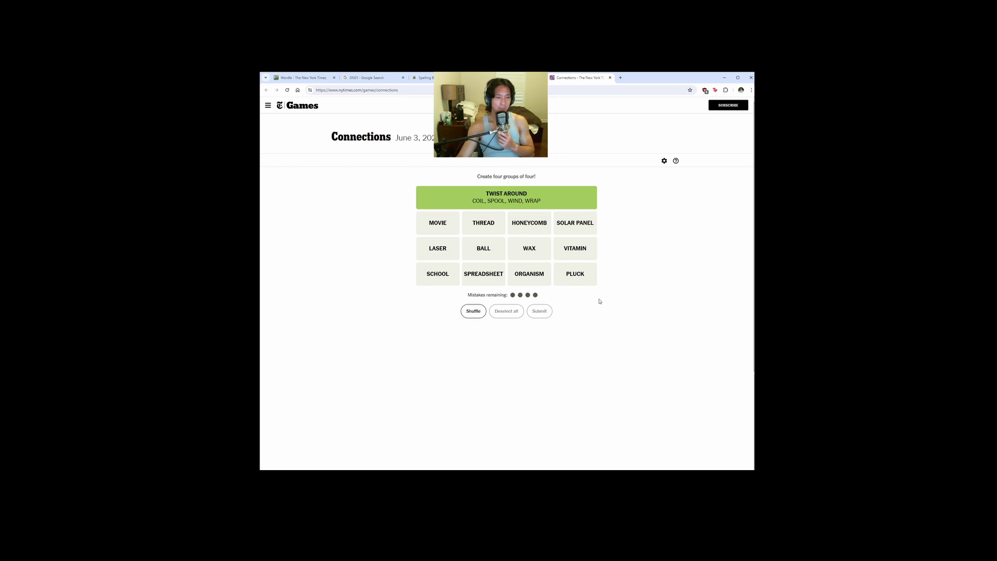
Step: Submit SPREADSHEET, ORGANISM, HONEYCOMB and SOLAR PANEL as the things-made-of-cells group
click(432, 226)
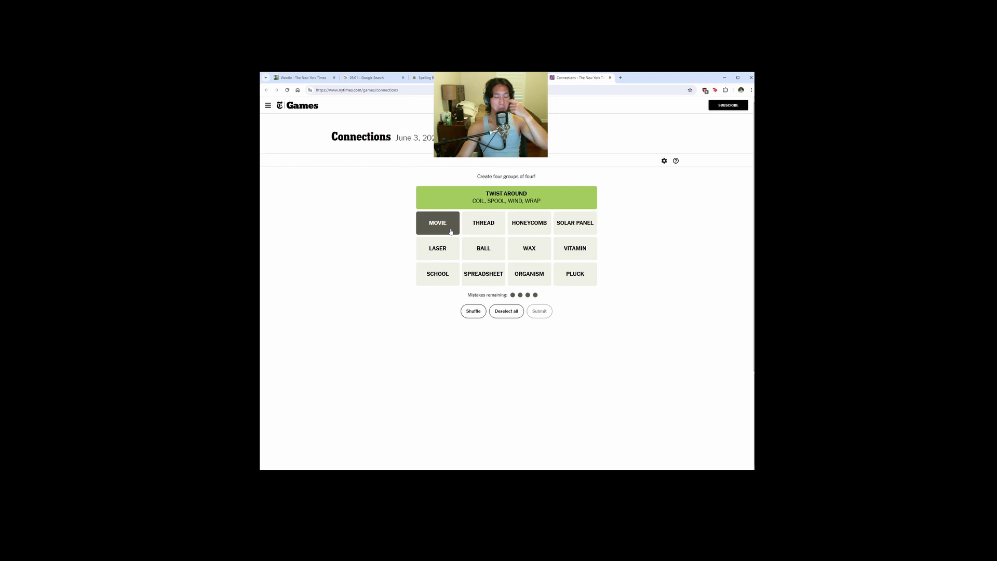
click(450, 232)
click(483, 273)
click(528, 274)
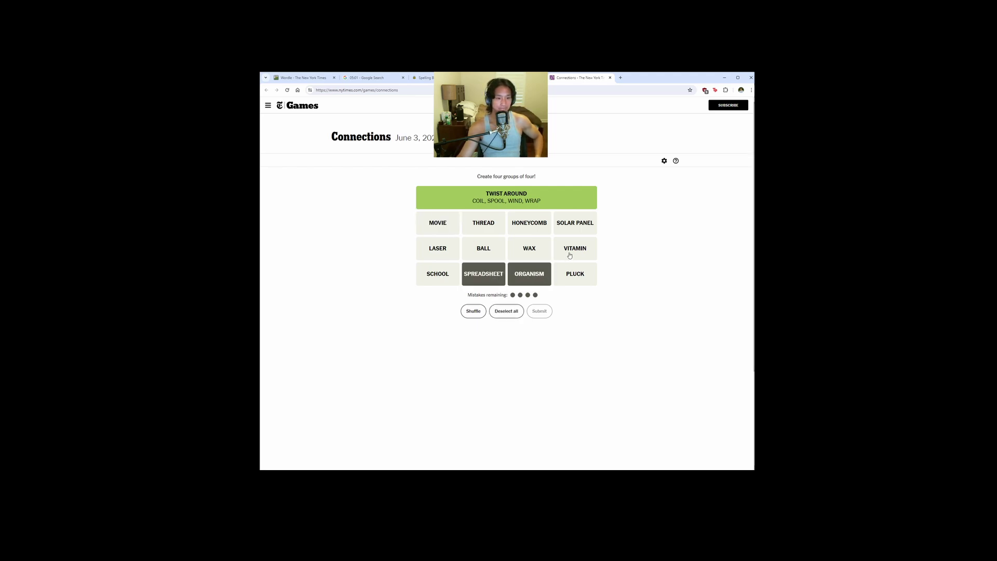
click(542, 229)
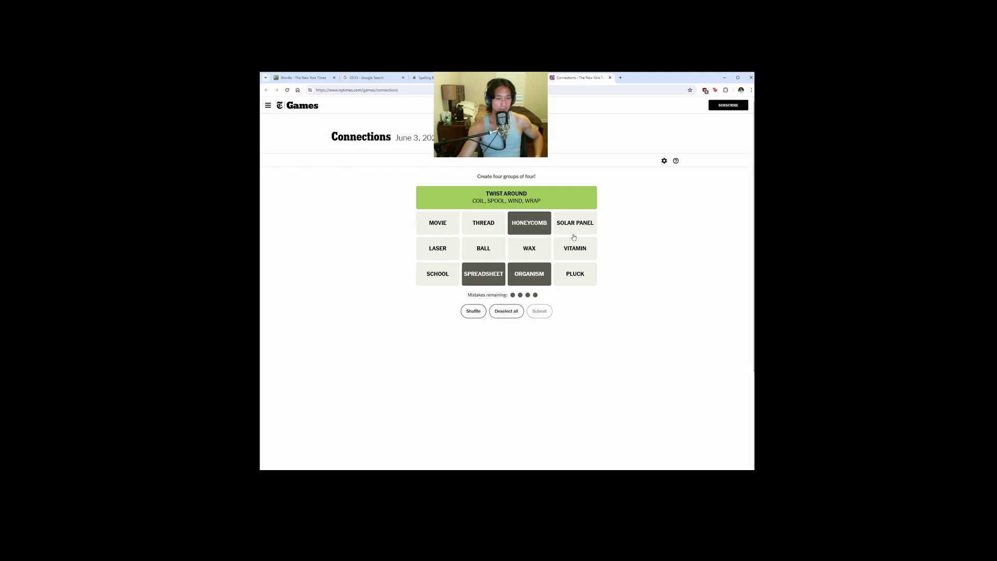
click(573, 232)
click(545, 313)
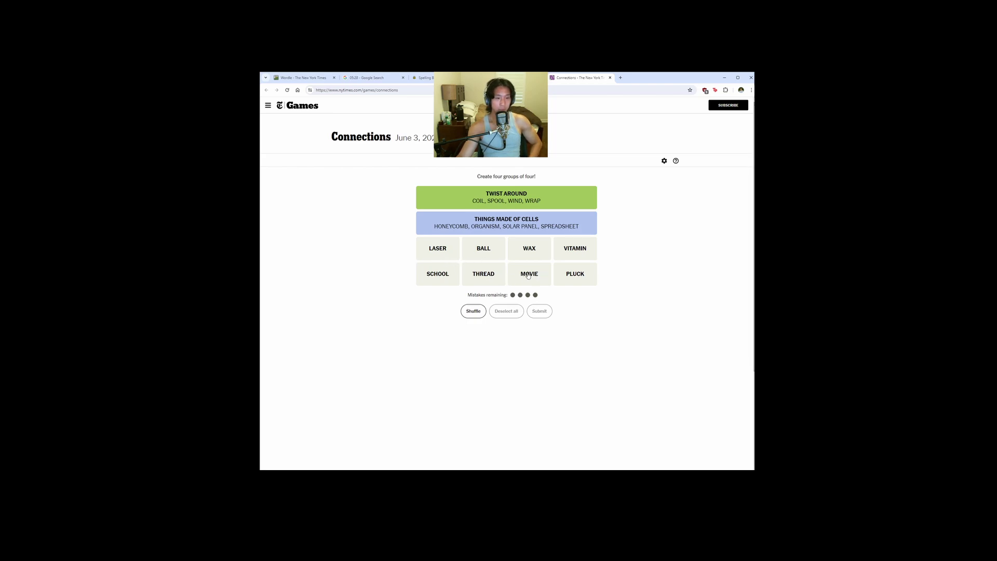
Step: Submit LASER, WAX, PLUCK and THREAD as the body-hair removal group
click(432, 253)
click(529, 249)
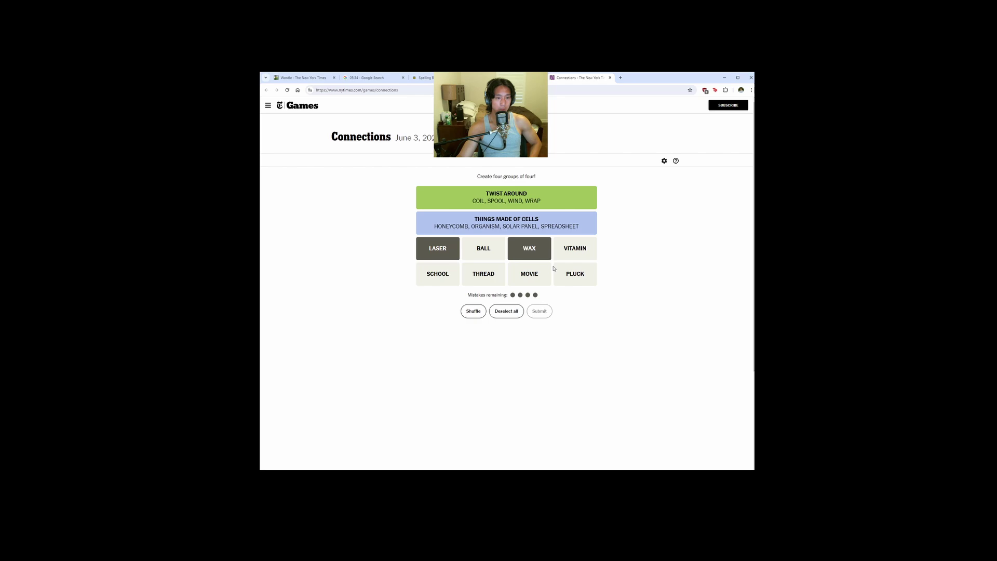
click(575, 274)
click(483, 274)
click(539, 310)
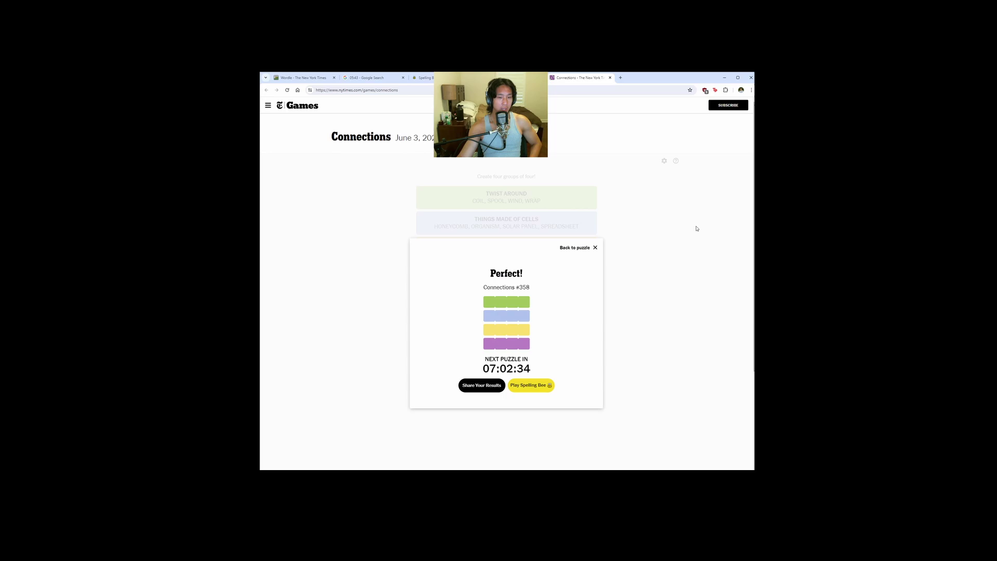
Step: Close the results summary and stop the Google stopwatch at 5m 47s
click(597, 248)
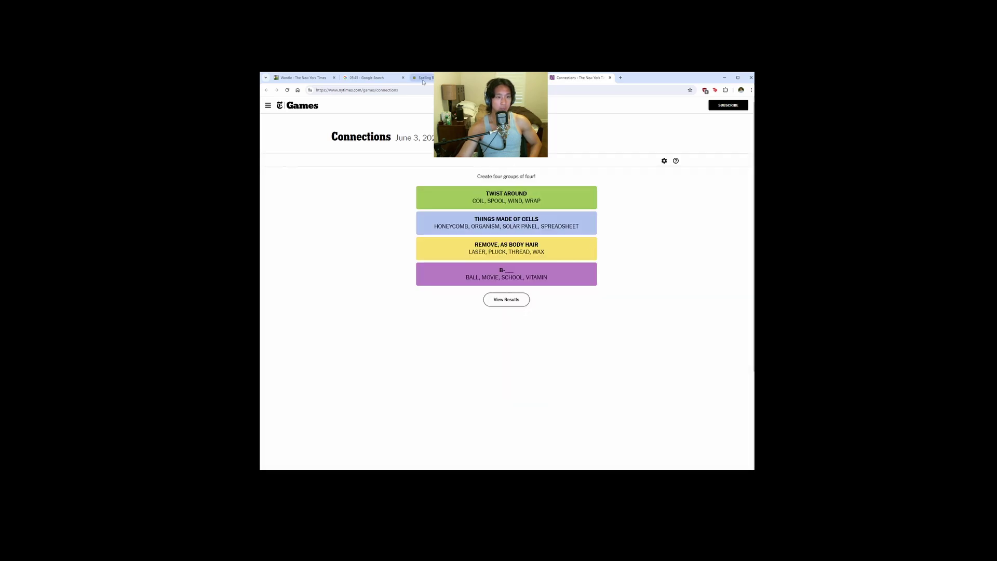
click(370, 77)
click(341, 243)
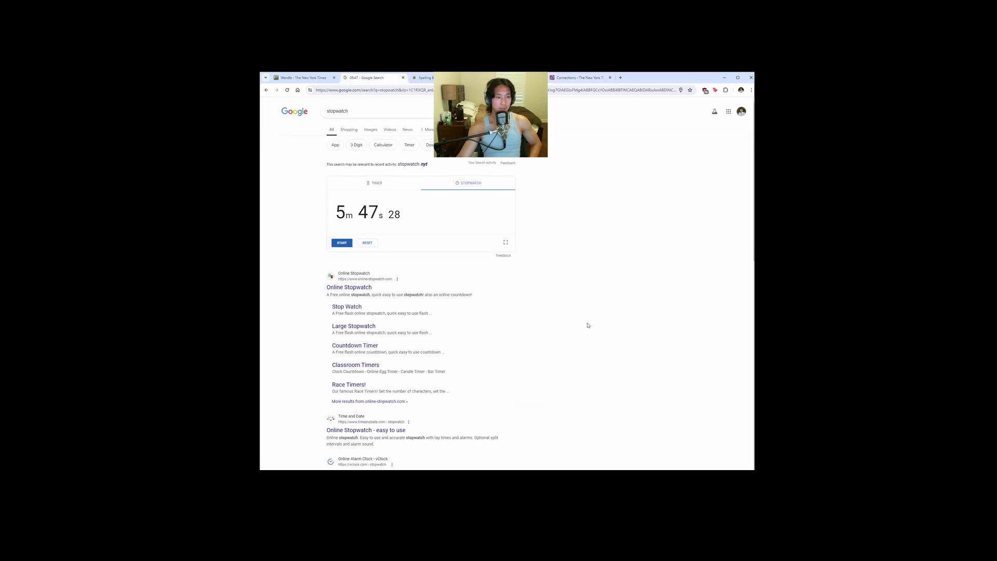